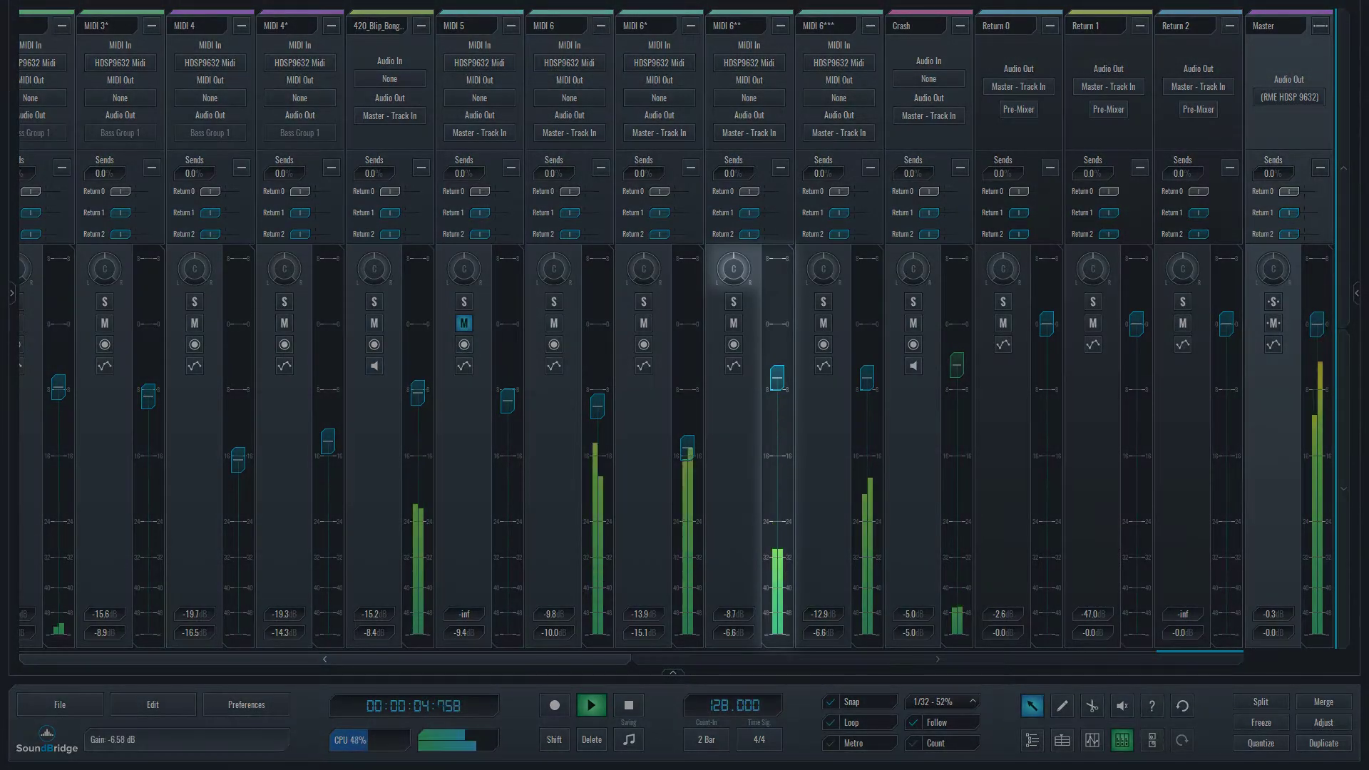
Raise the MIDI 6** channel's gain to -5.9 dB, pan it 25 to the left and select the channel.
drag(777, 378, 777, 373)
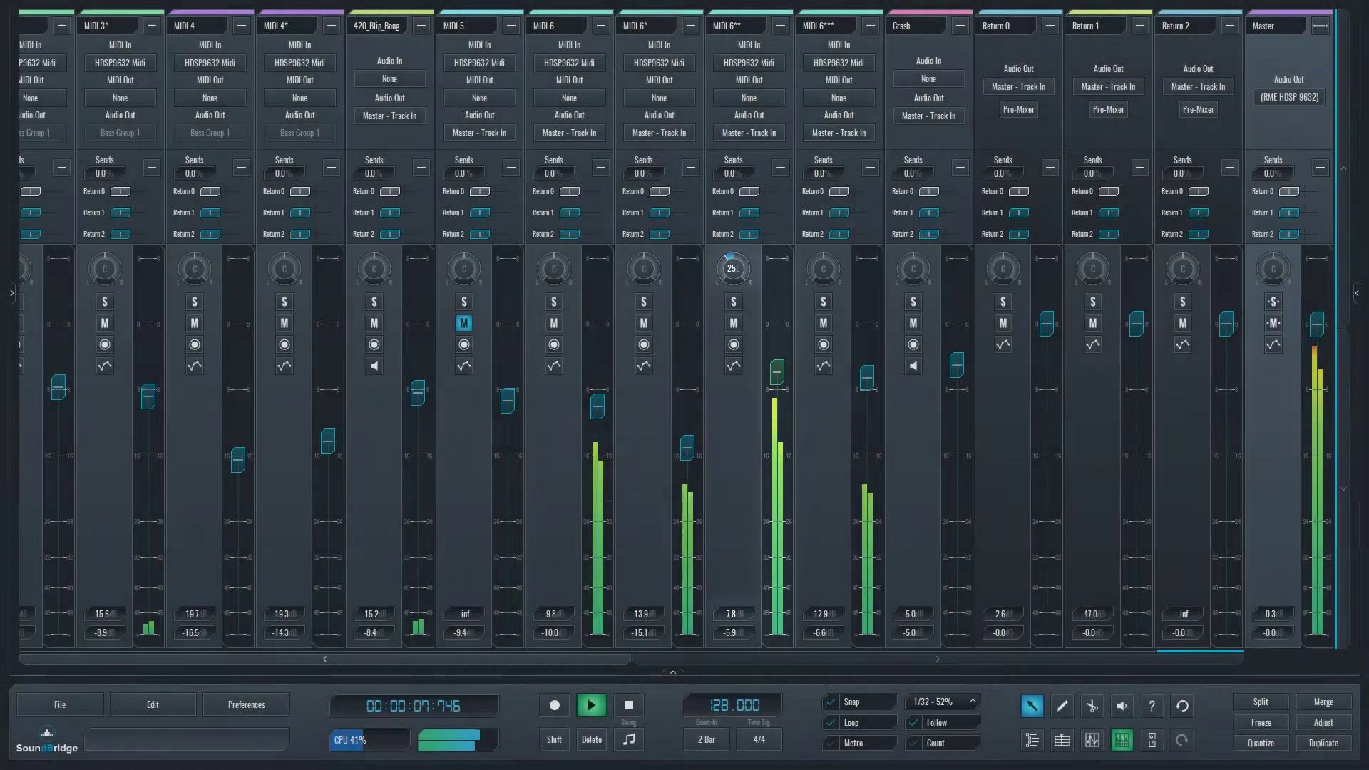
click(734, 614)
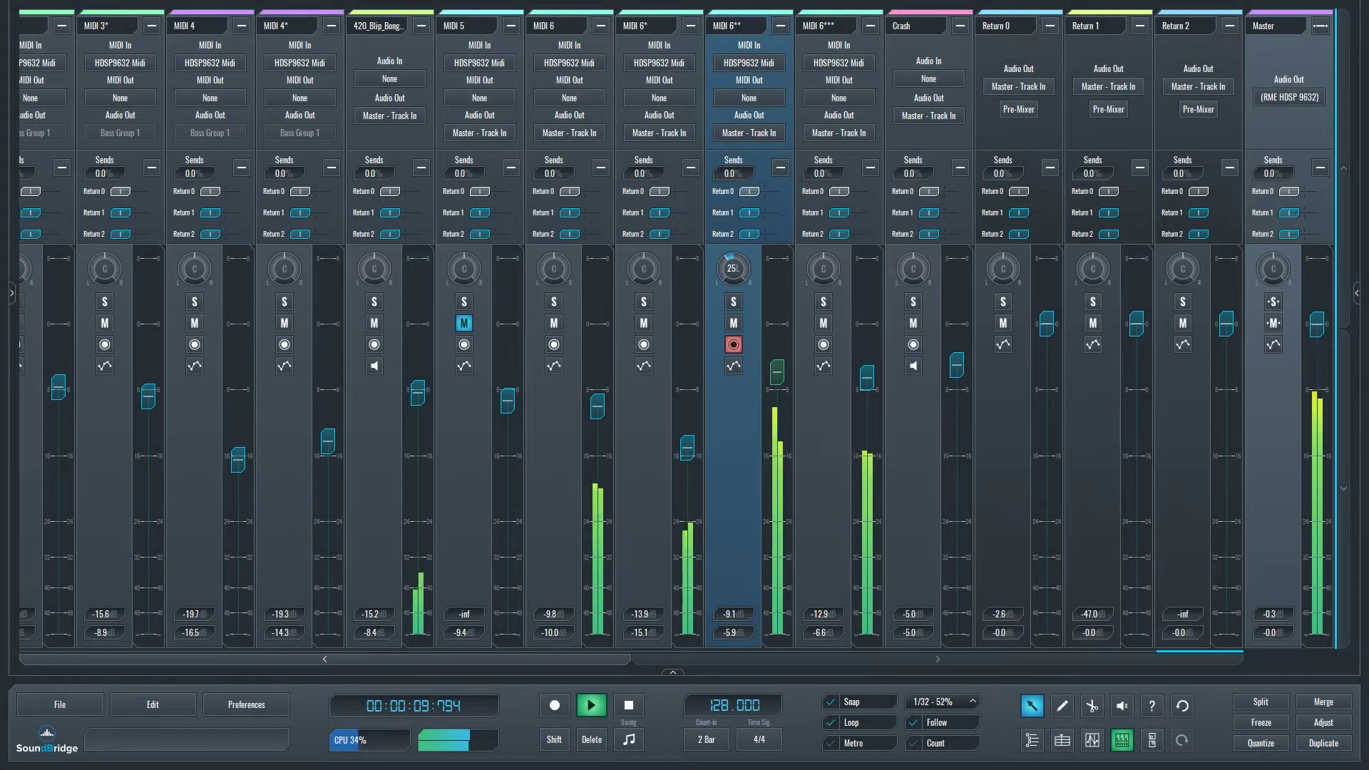
Rename the MIDI 6** track as Instr in its track settings.
double_click(734, 27)
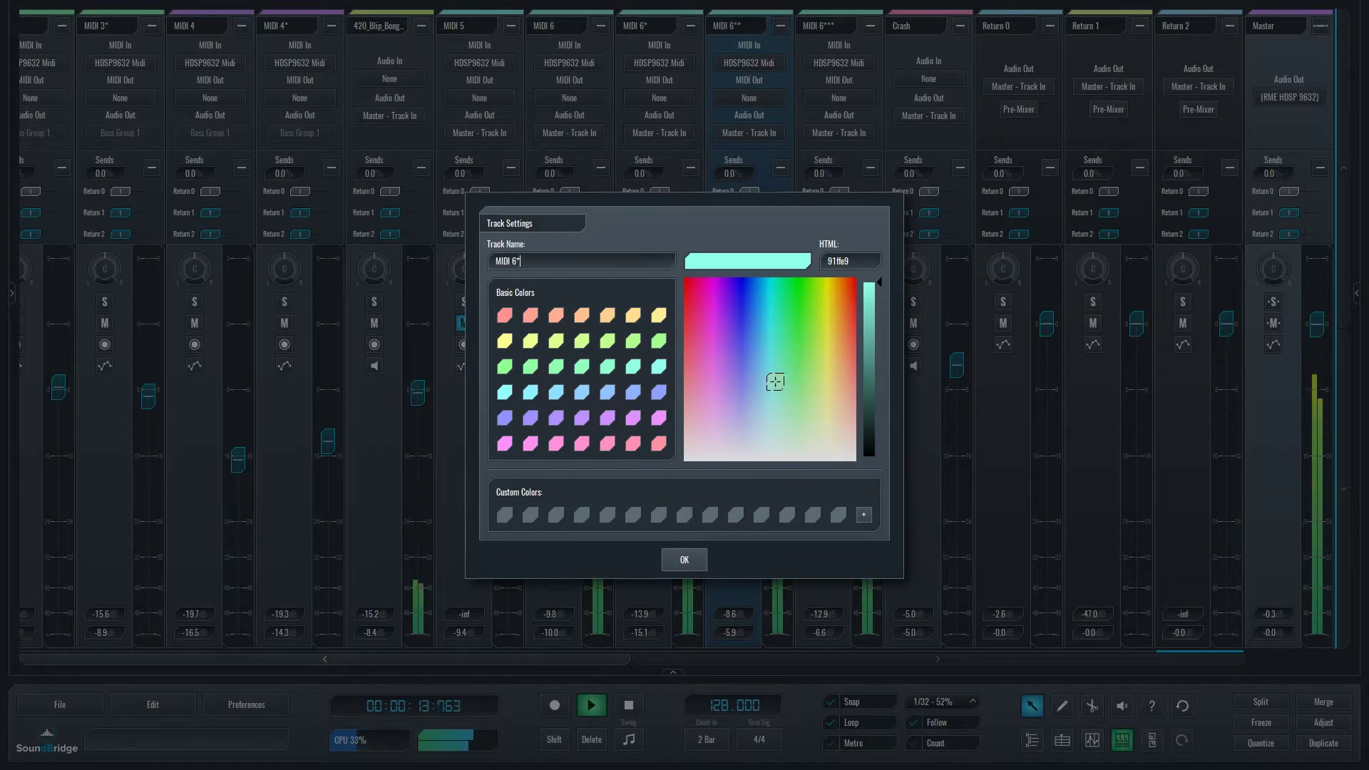
key(BackSpace)
key(BackSpace)
key(BackSpace)
key(BackSpace)
key(BackSpace)
key(BackSpace)
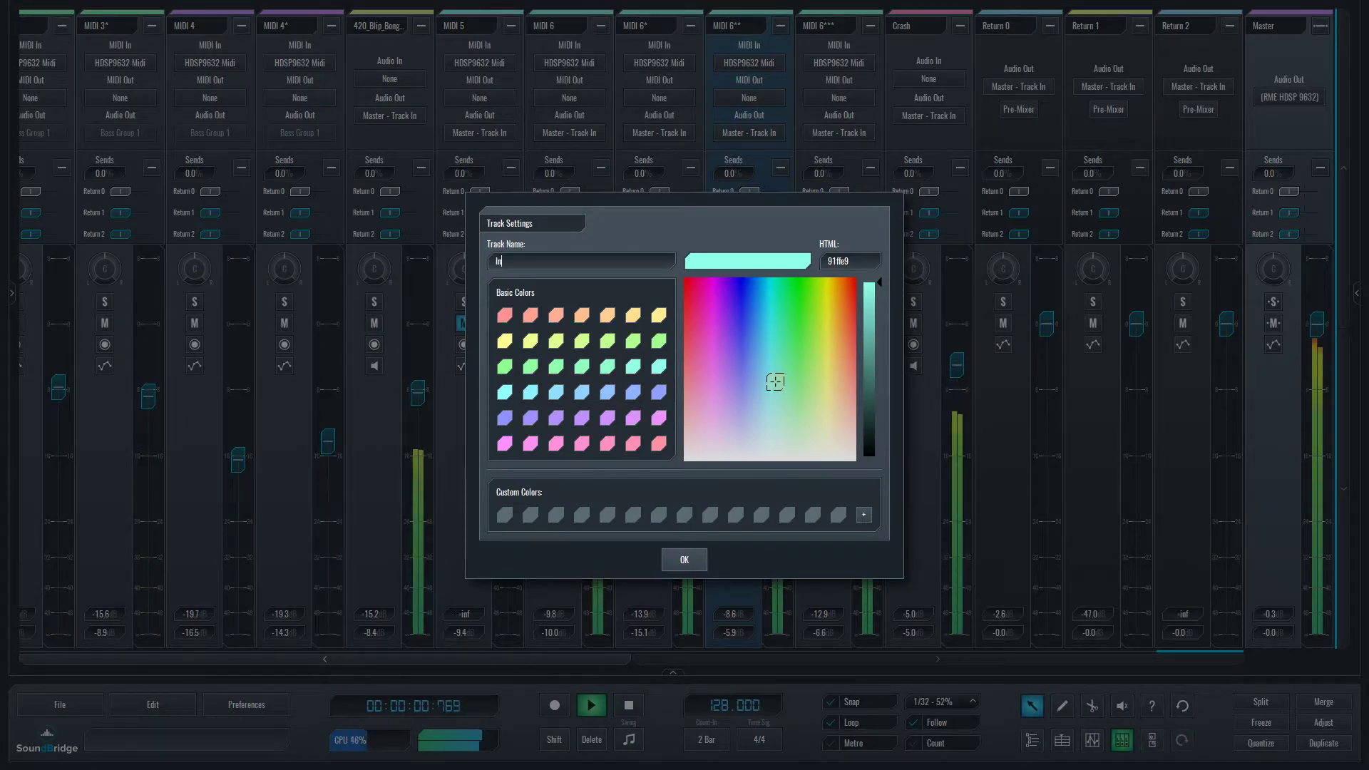
key(Return)
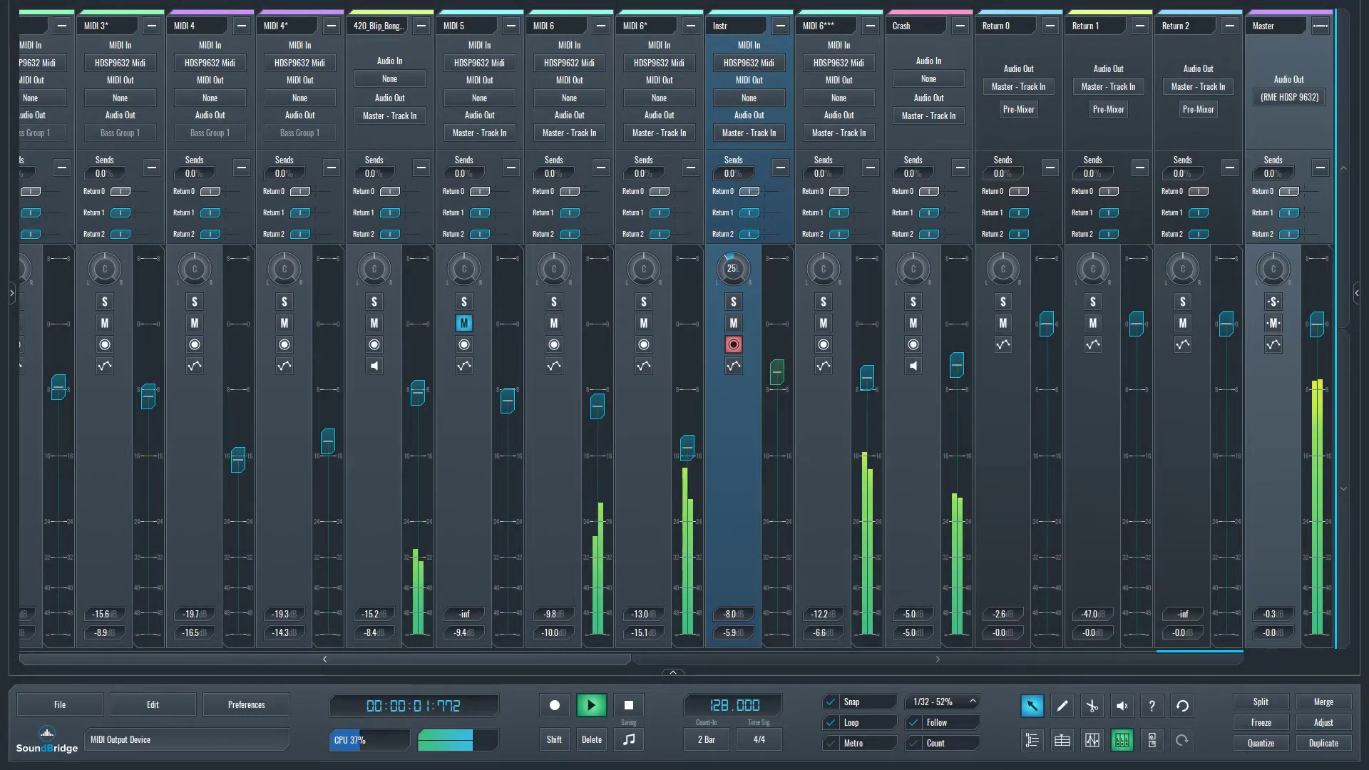
Examine the external MIDI output devices for the Instr track and the channel list of HDSP9632 Midi.
click(748, 98)
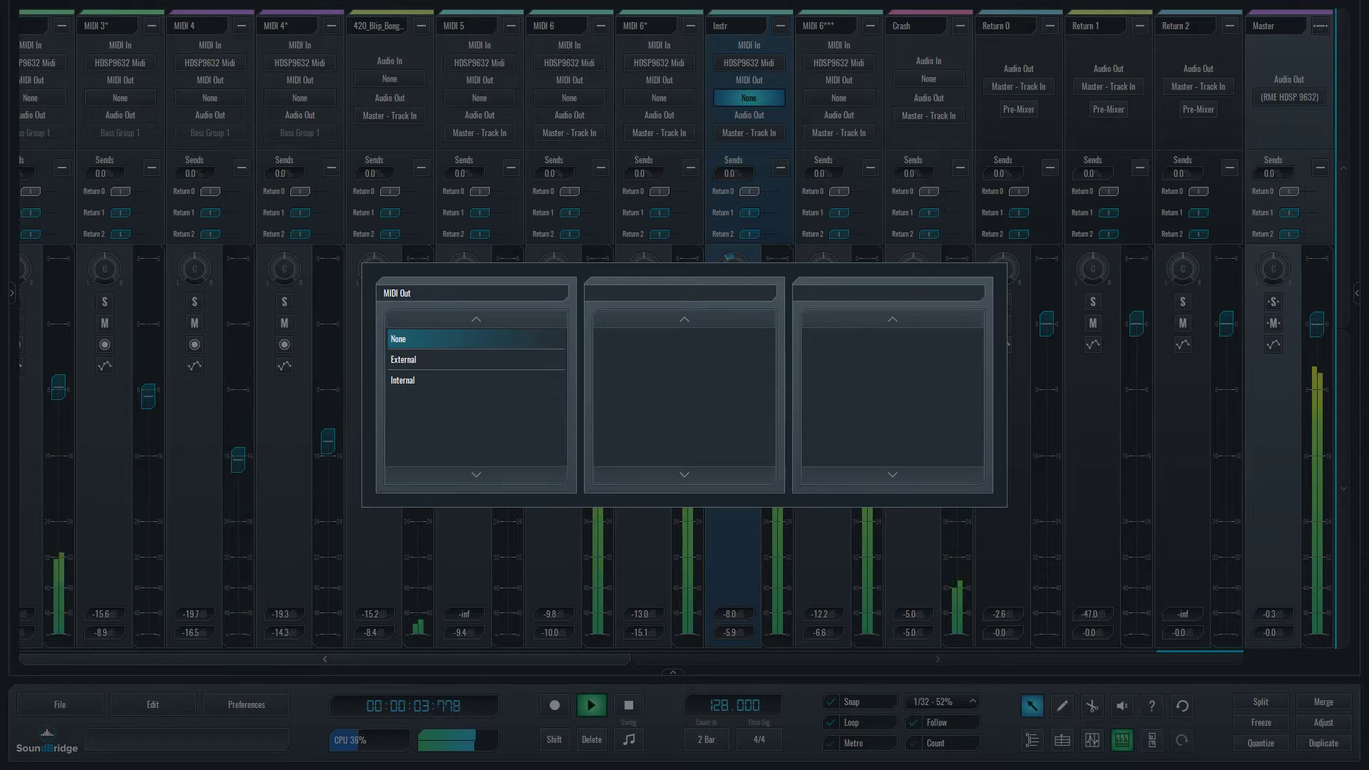
click(403, 360)
click(646, 359)
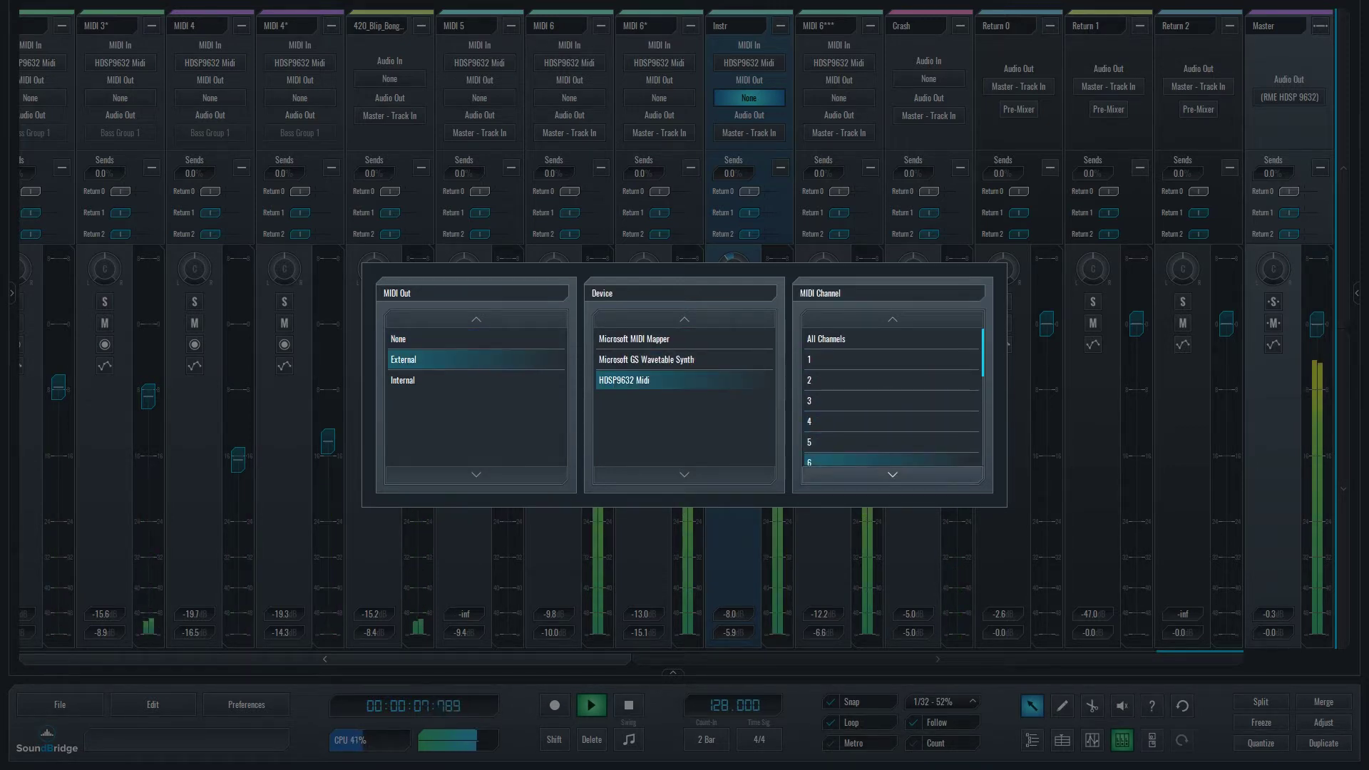
scroll(892, 400, down, 4)
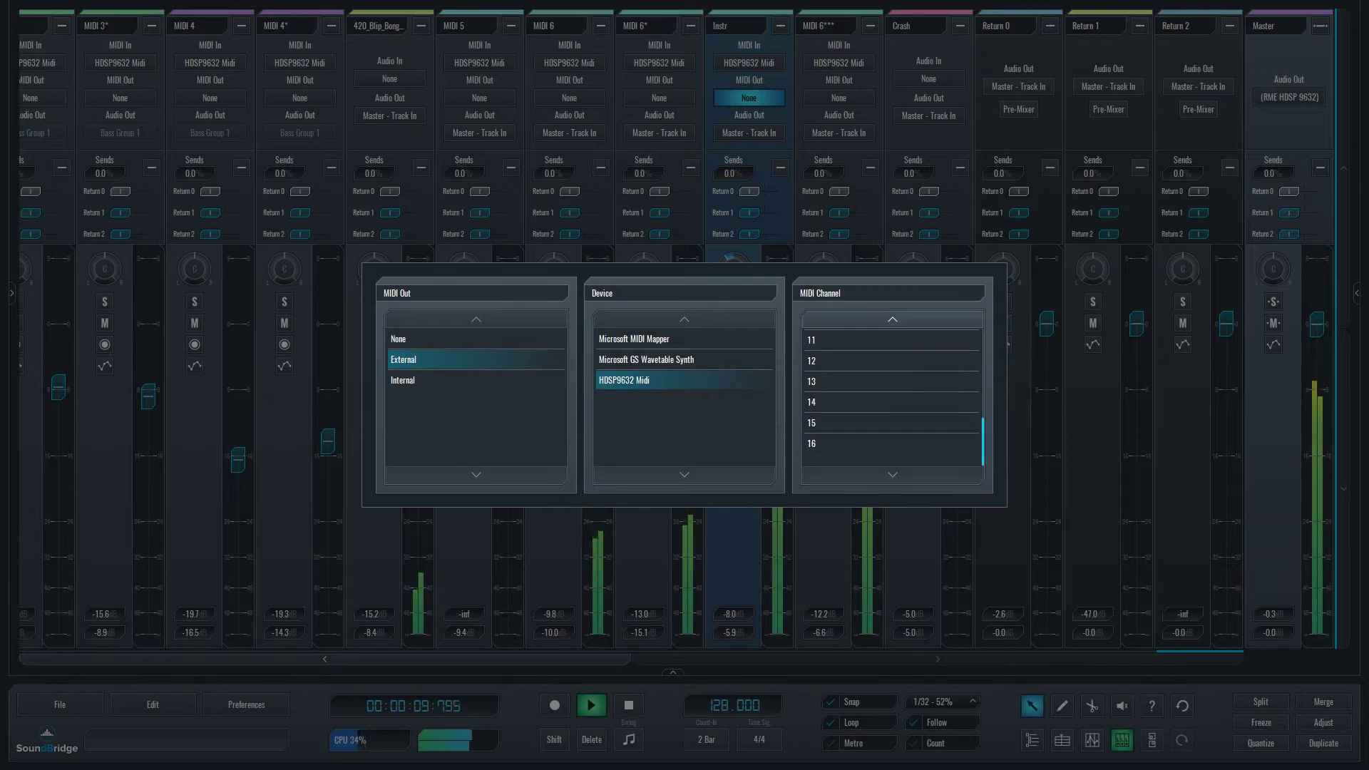
Browse the internal MIDI output targets for the Instr track, including Bass Group 1 with its LFOTool_x64 input, and close the selector.
click(403, 380)
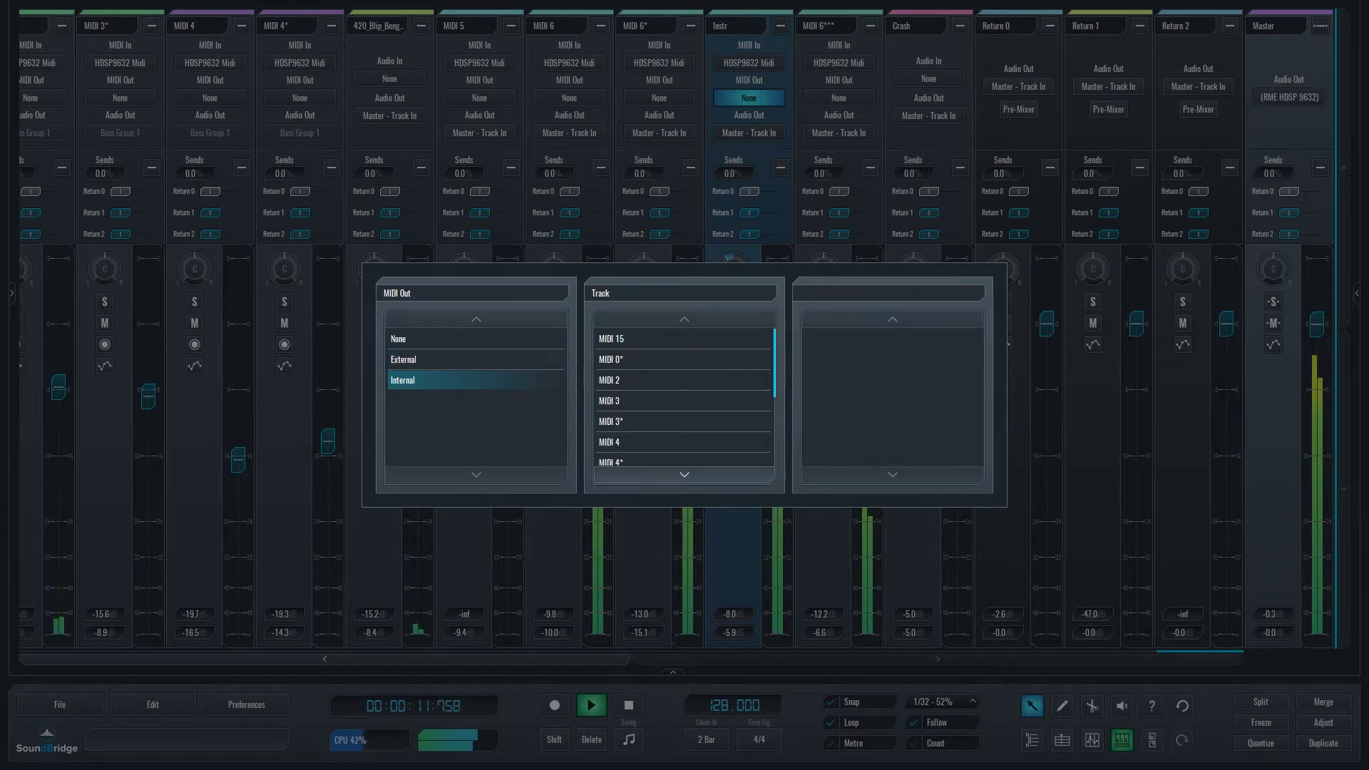
click(610, 380)
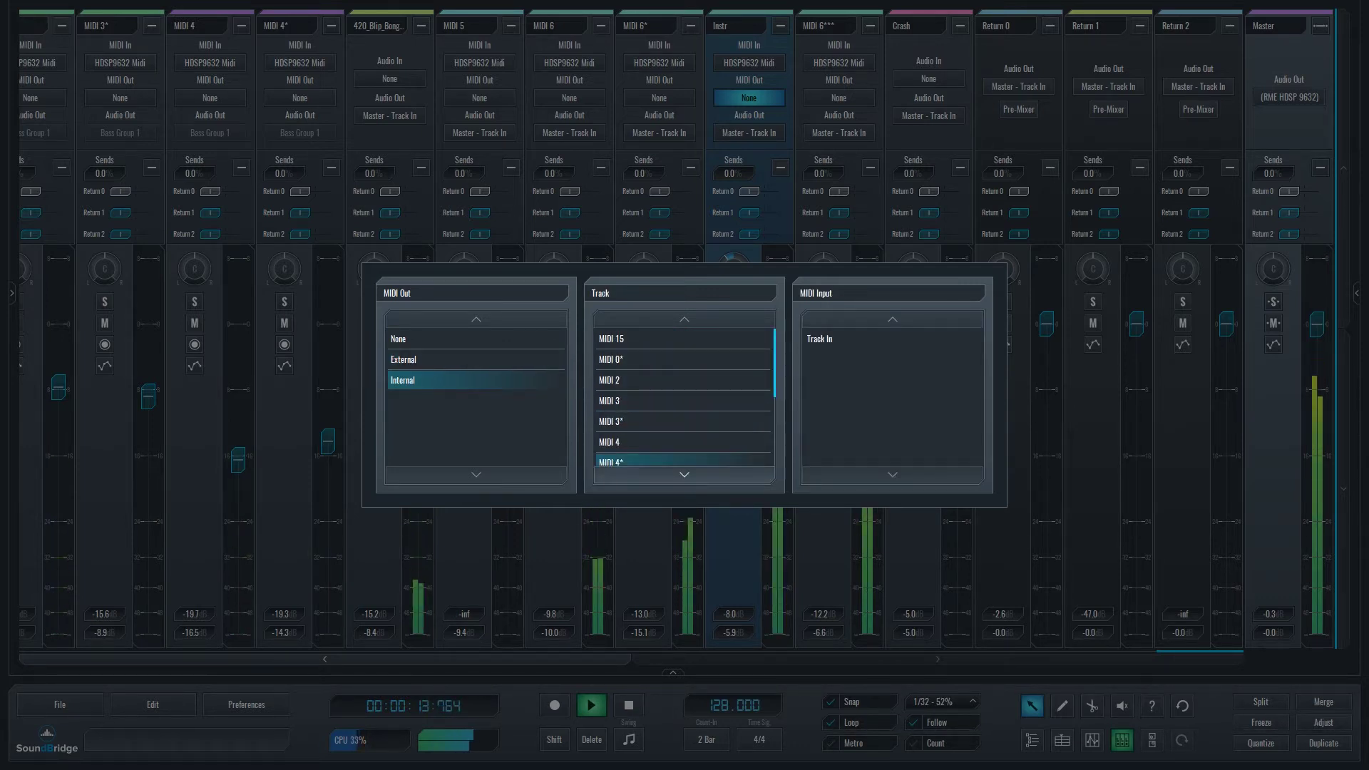
click(684, 475)
key(Down)
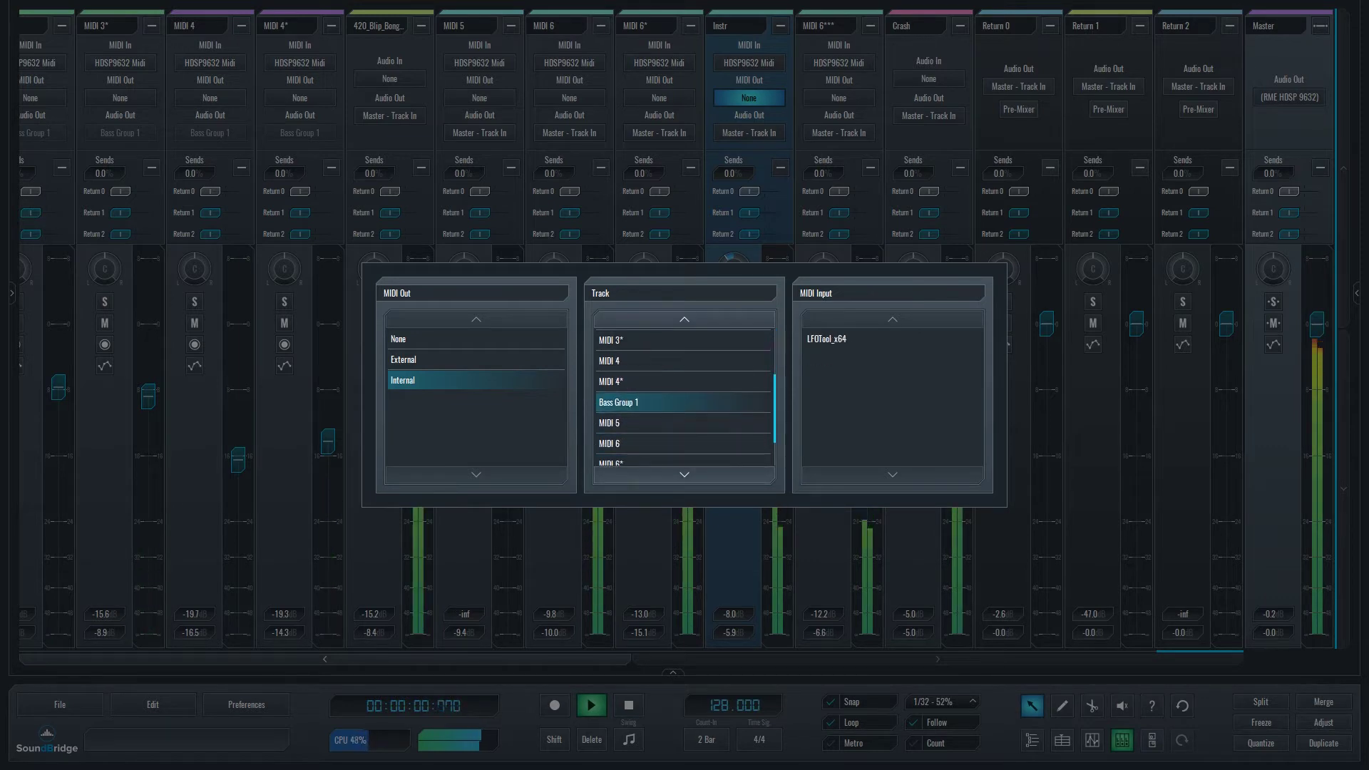
click(827, 339)
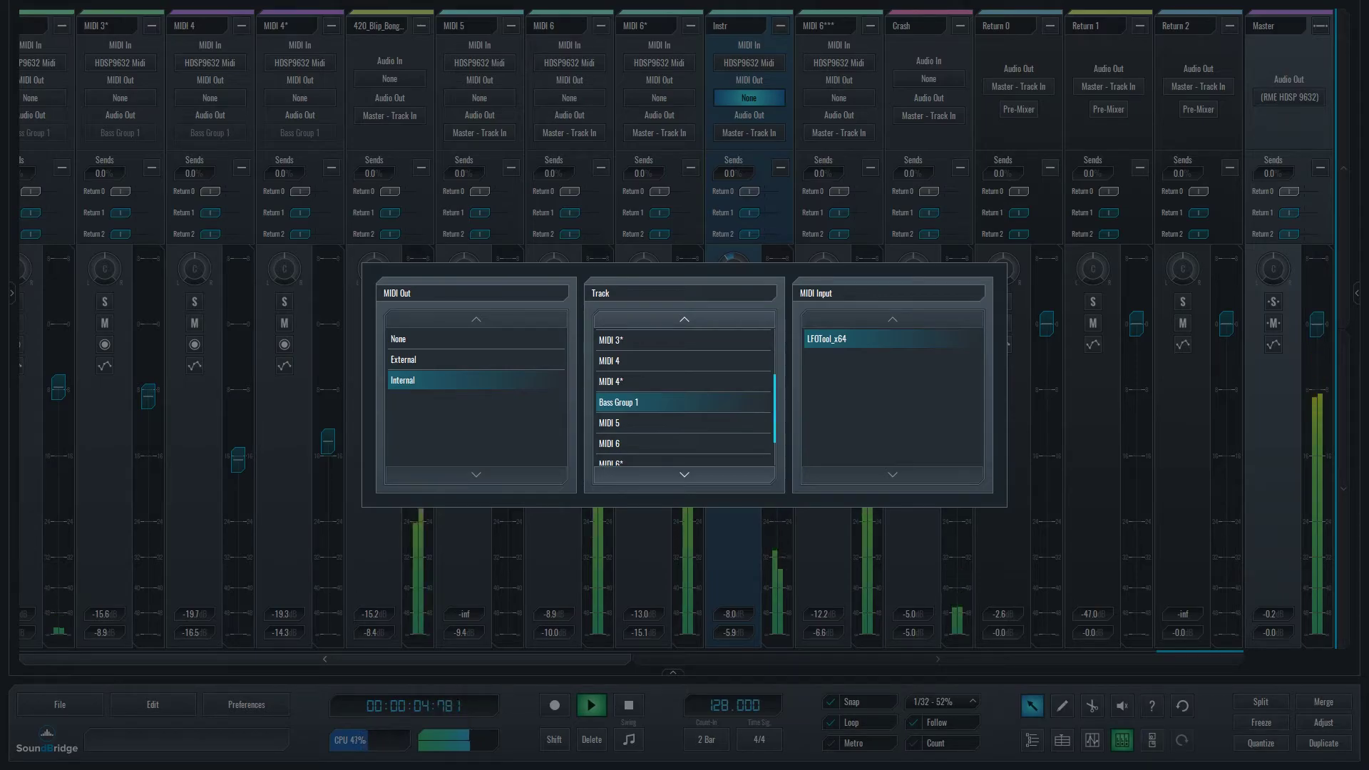
key(Return)
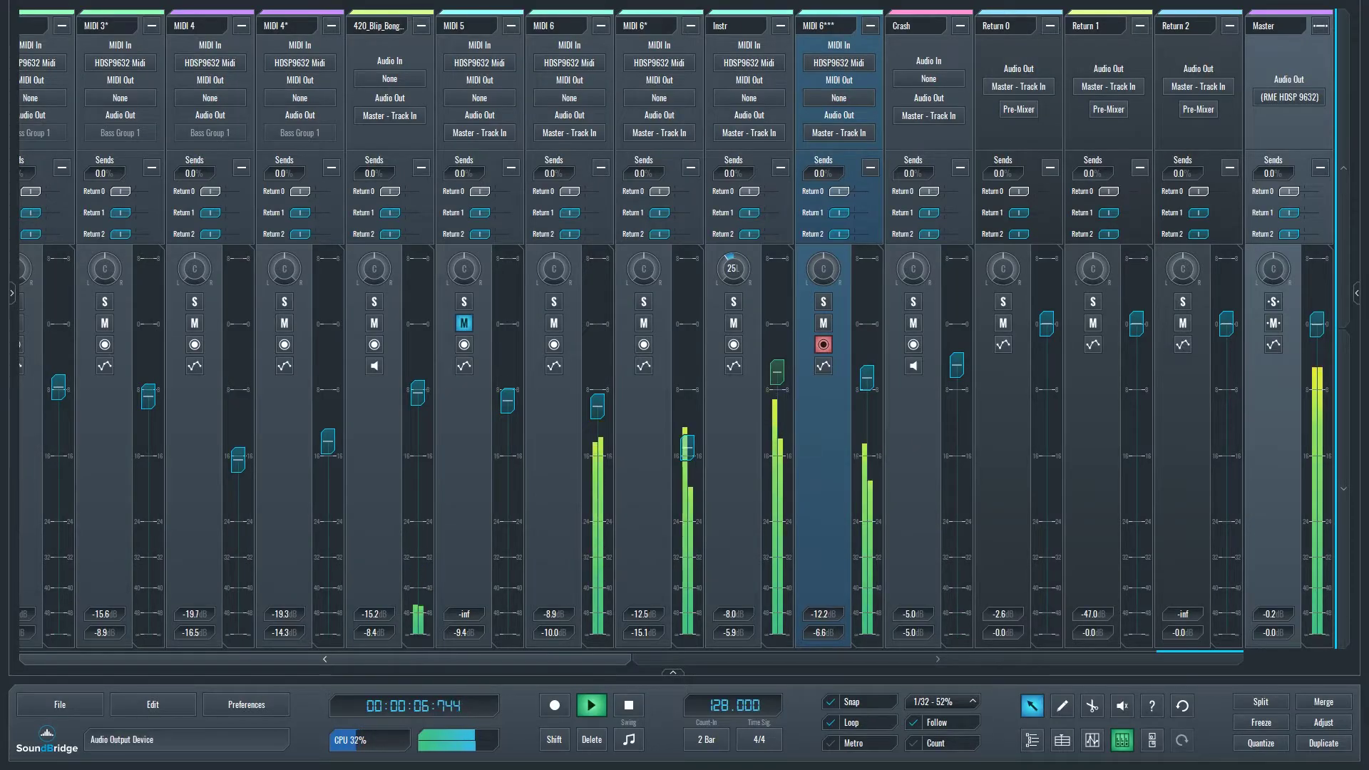
Examine the stereo and mono outputs of Analog (1+2) (RME HDSP 9632) as external audio destinations for the Crash channel.
click(929, 115)
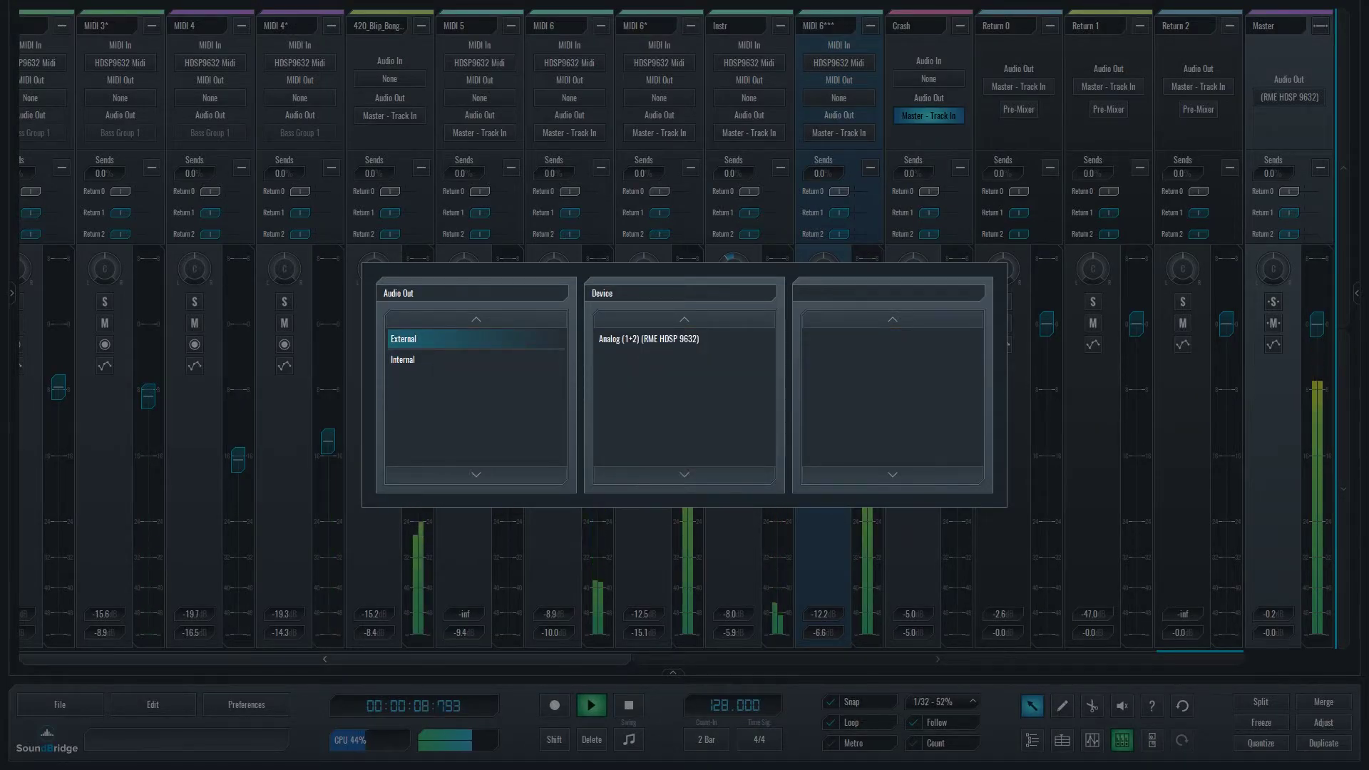
key(Right)
key(Right)
key(Down)
key(Down)
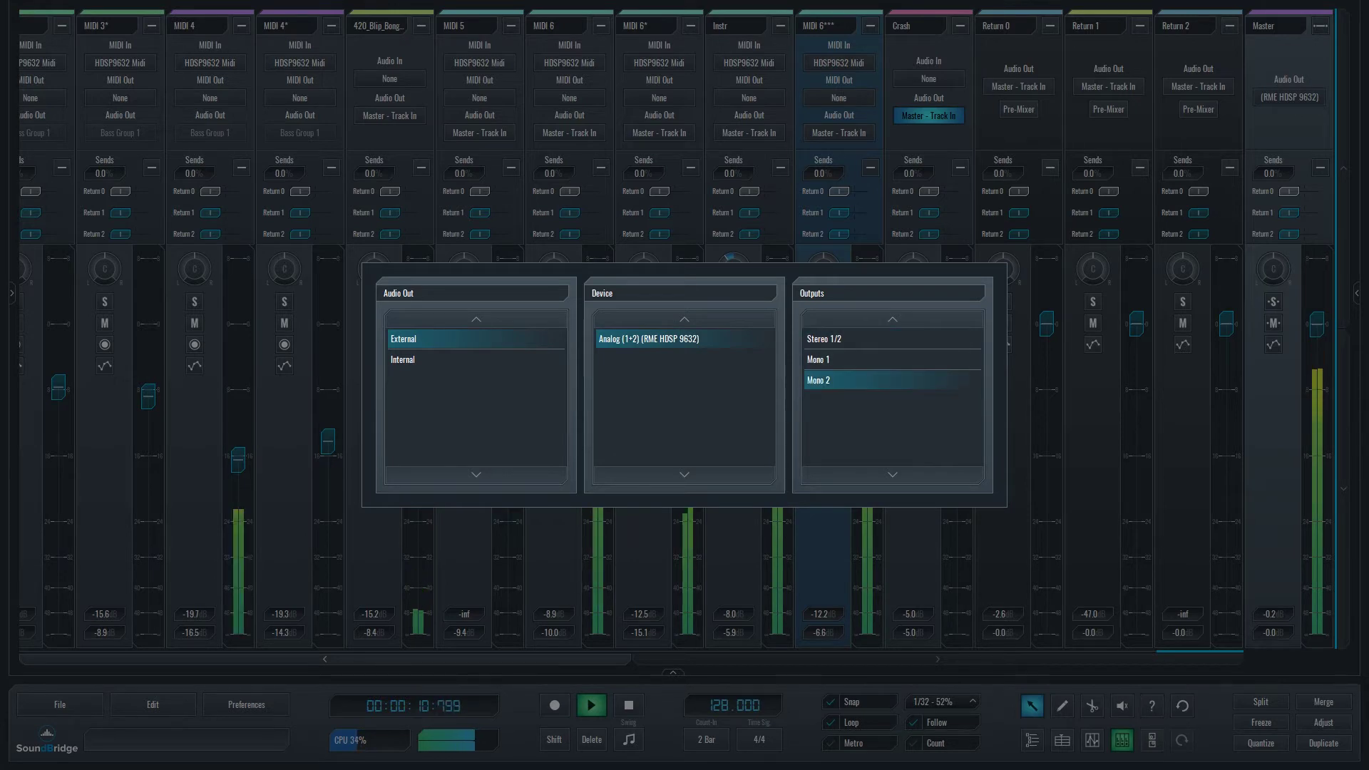
key(Up)
key(Up)
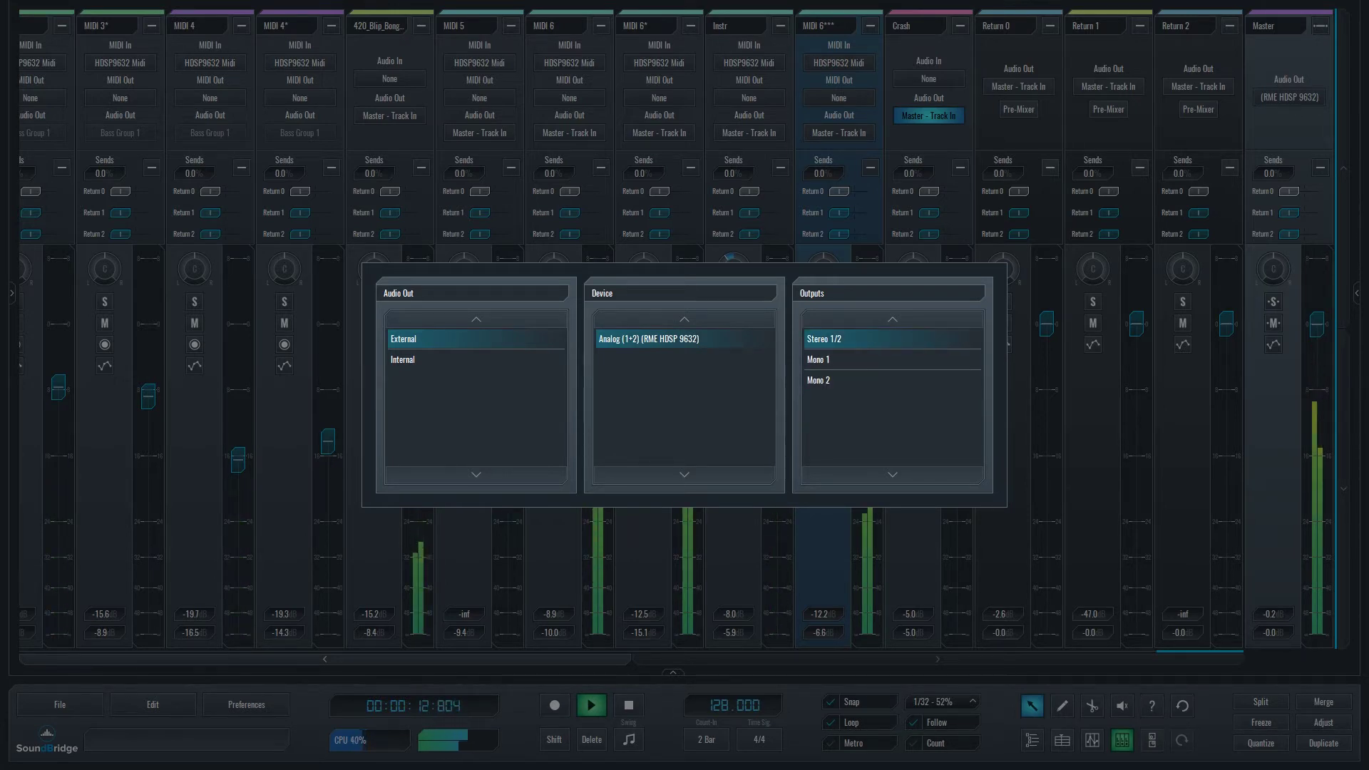
Look through the internal tracks available as the Crash channel's audio output destination.
key(Left)
key(Left)
key(Down)
key(Right)
key(Down)
key(Up)
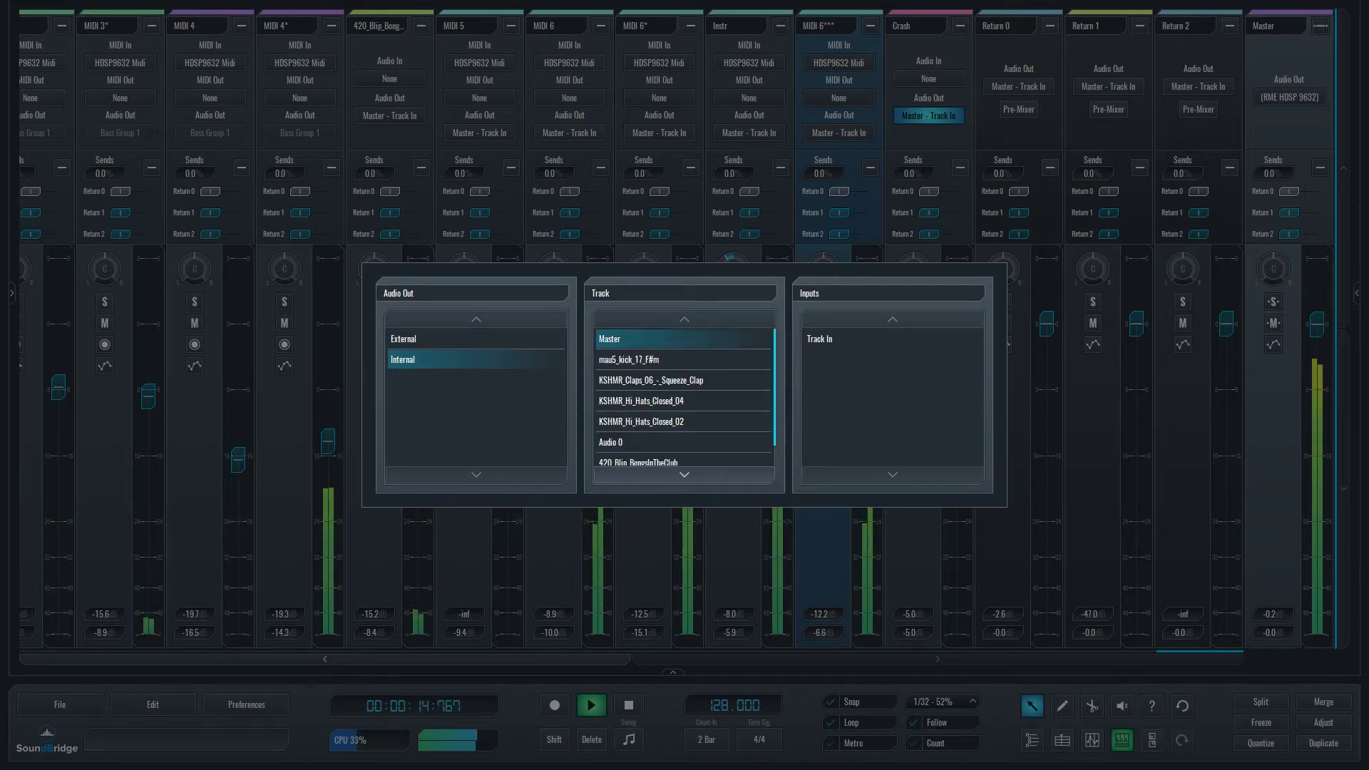
key(Down)
key(Down)
key(Down)
key(Down)
key(Down)
key(Down)
key(Up)
key(Up)
key(Up)
key(Up)
key(Up)
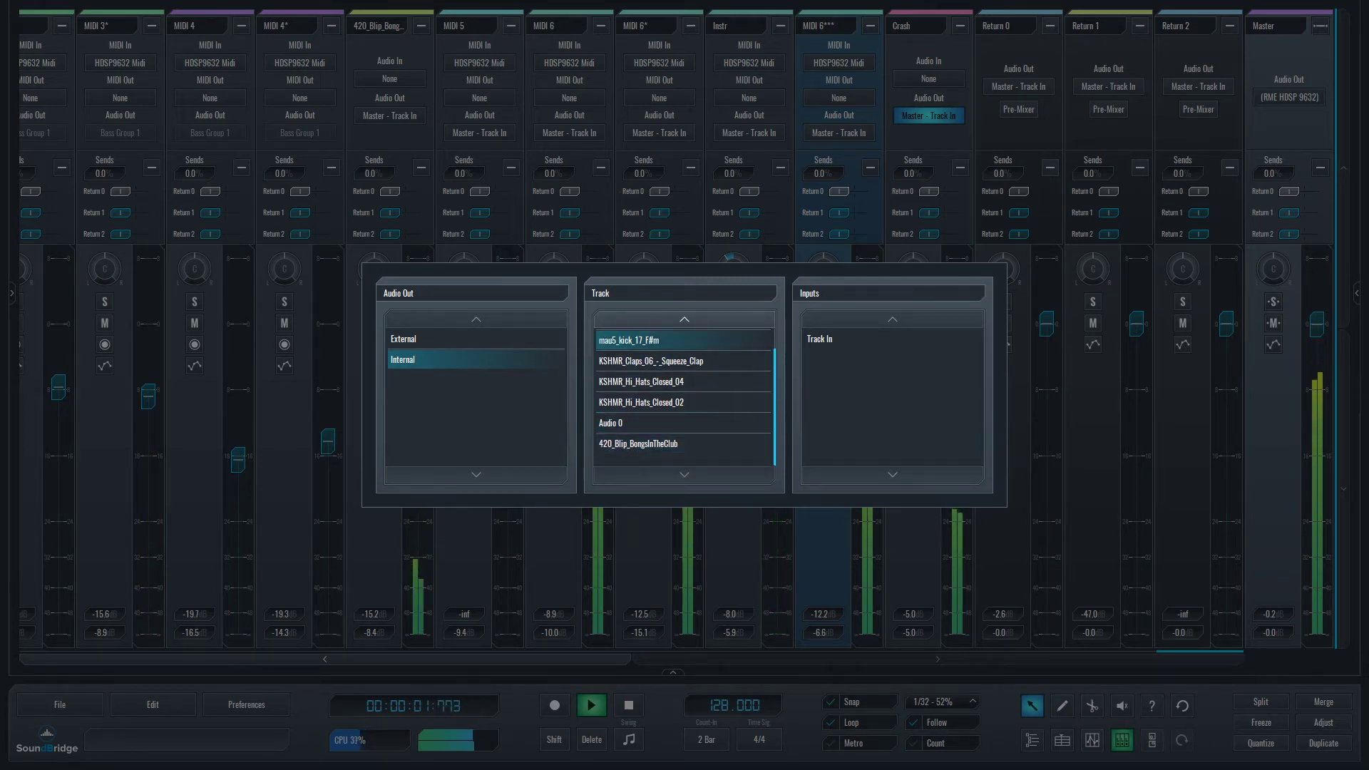
Route the Crash channel's audio output internally to the Master track's Track In.
key(Up)
key(Right)
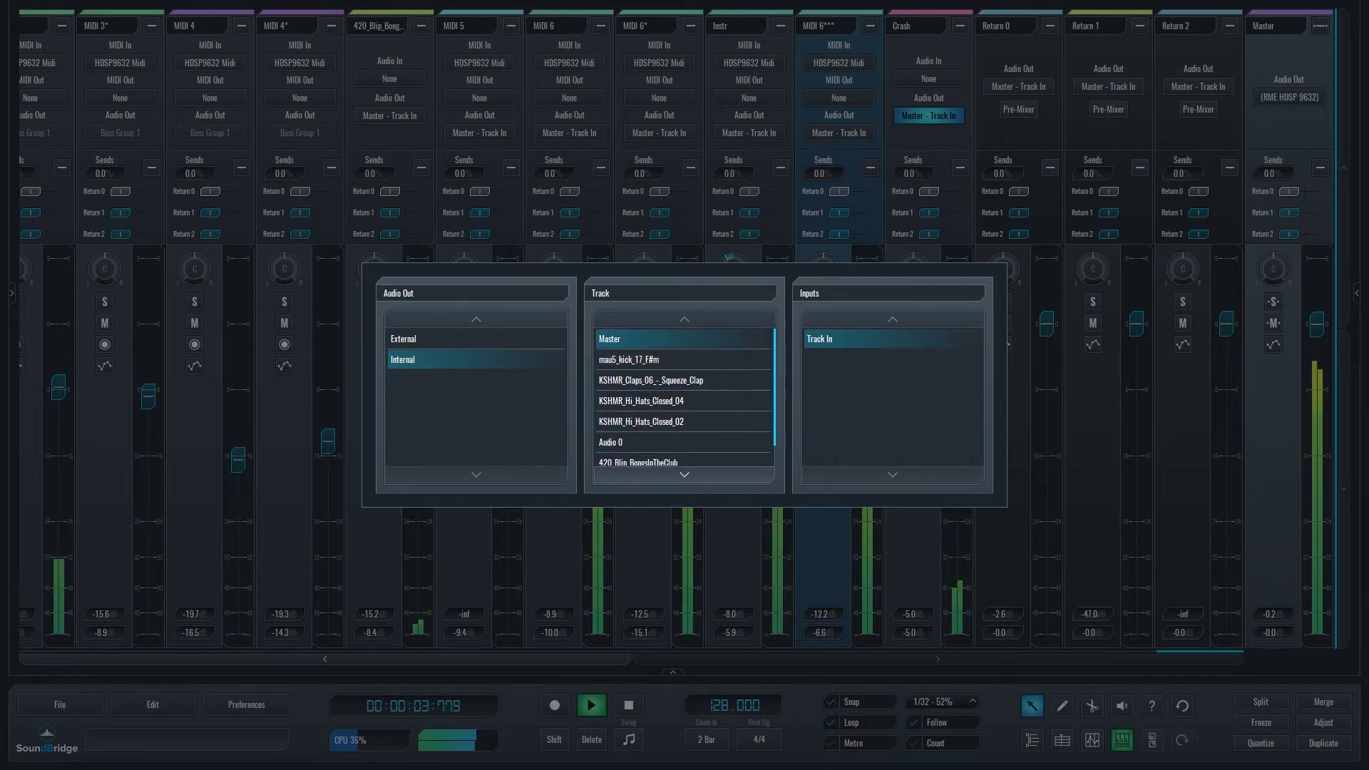
key(Return)
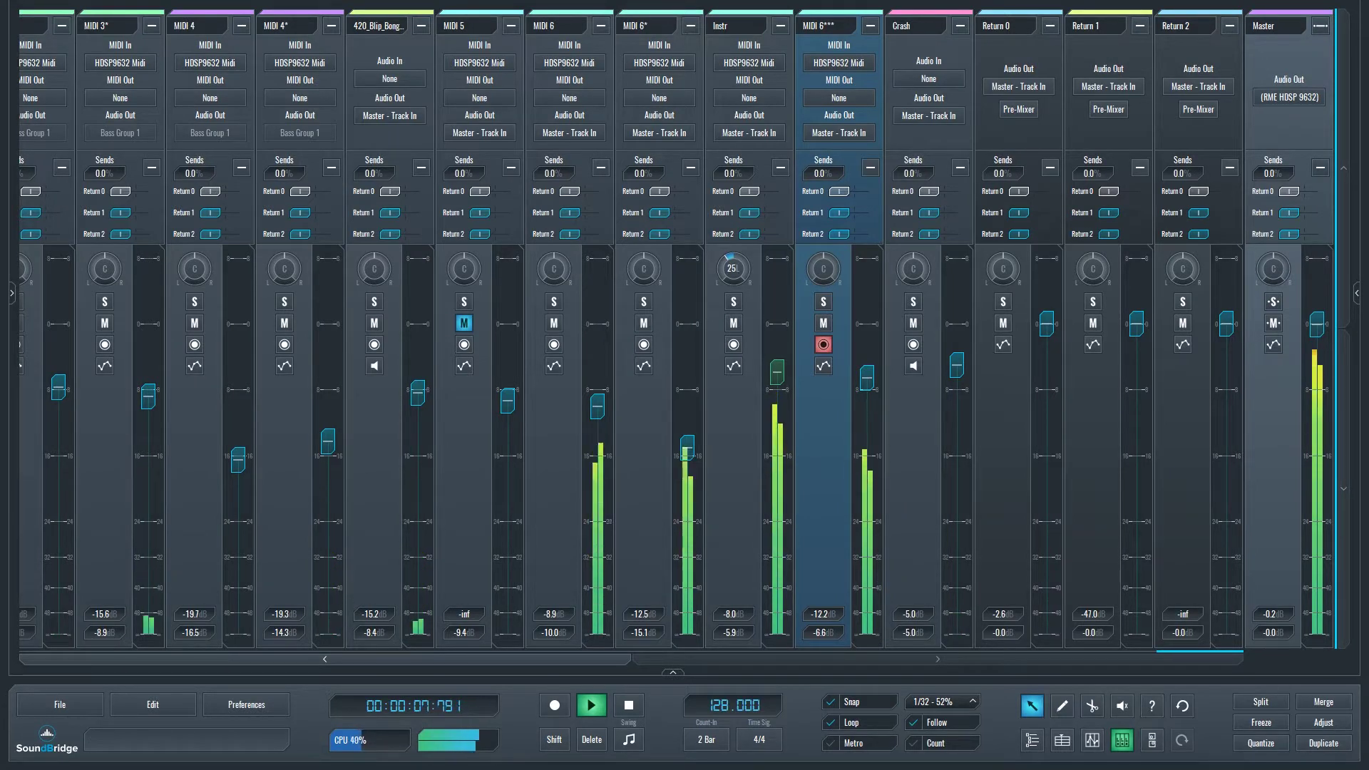
Try the Post-Mixer setting on Return 0, Return 1 and Return 2, and restore them to Pre-Mixer.
click(1018, 110)
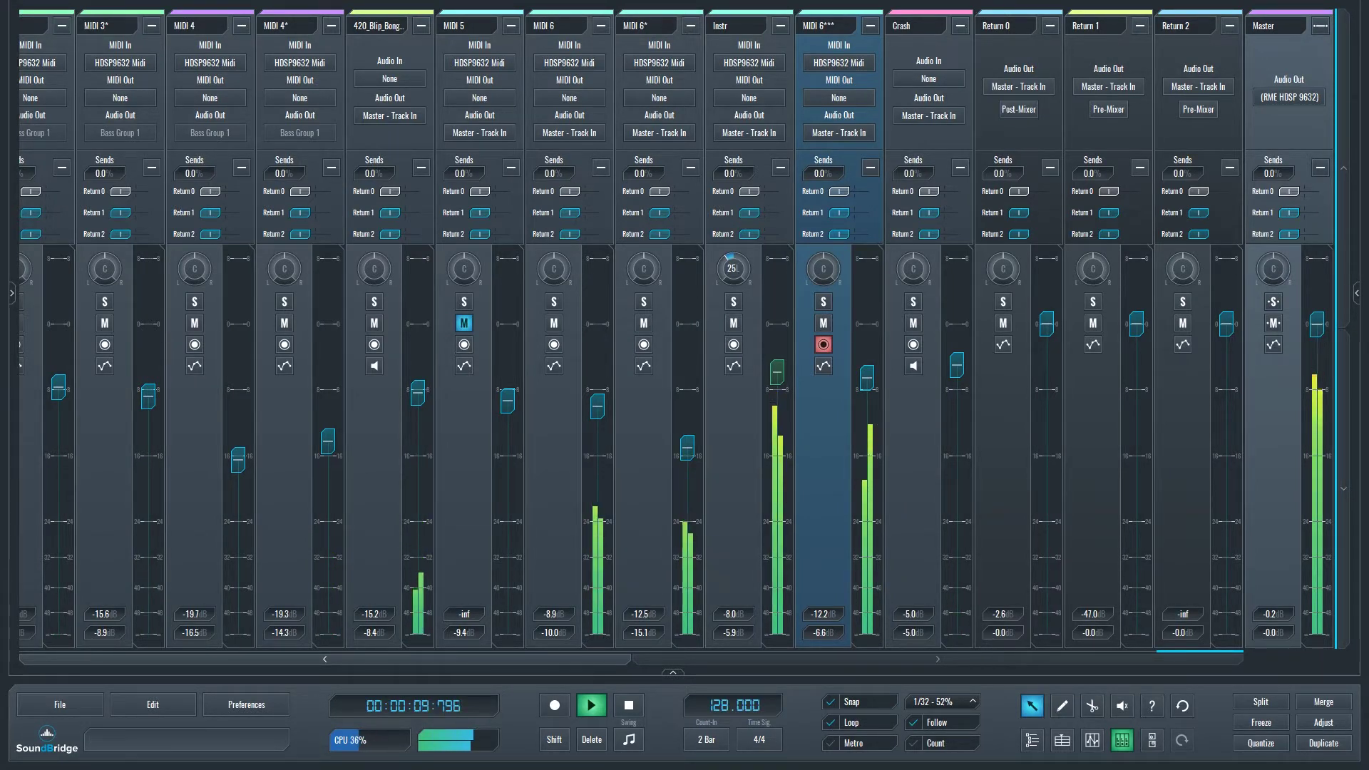
click(1198, 110)
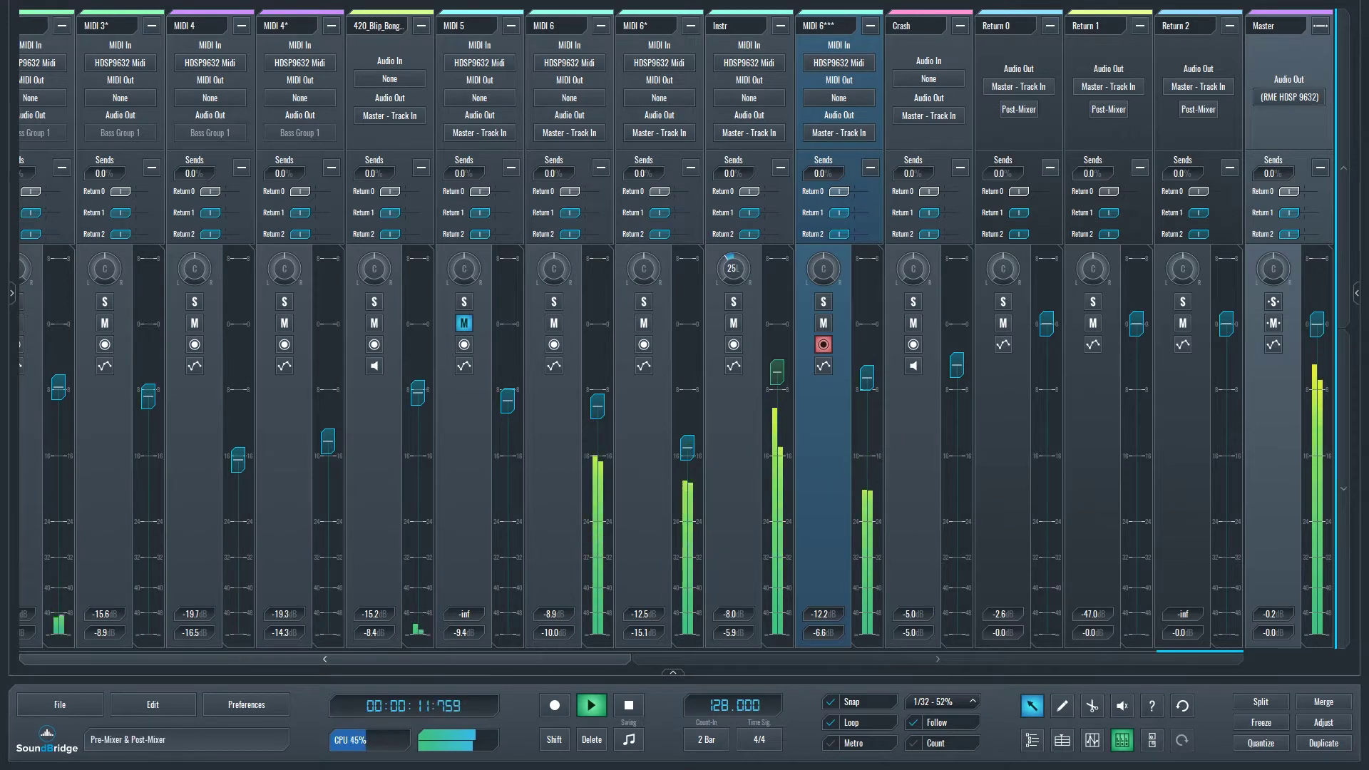
click(1198, 110)
click(1108, 110)
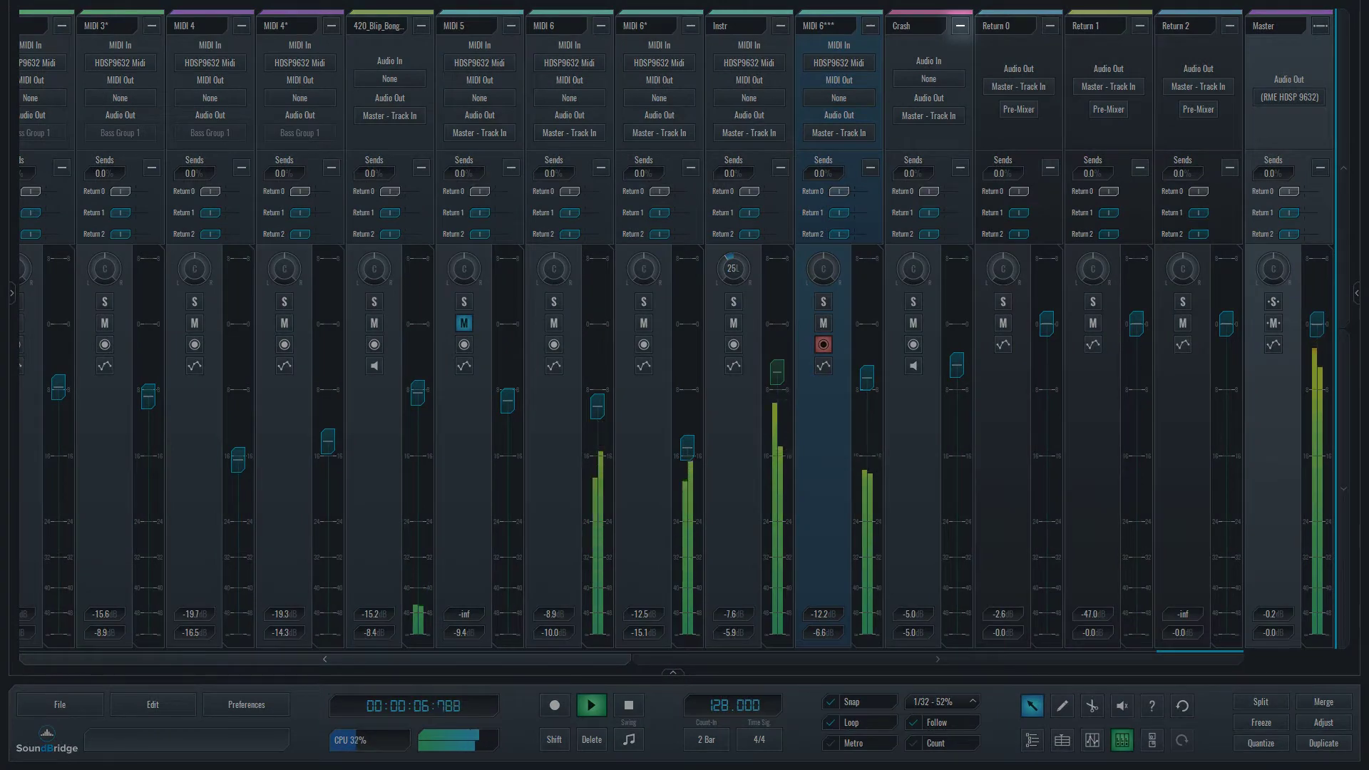
Collapse the Crash, Return 0, Instr and 420_Blip_BongsInTheClub channels in the mixer.
click(960, 26)
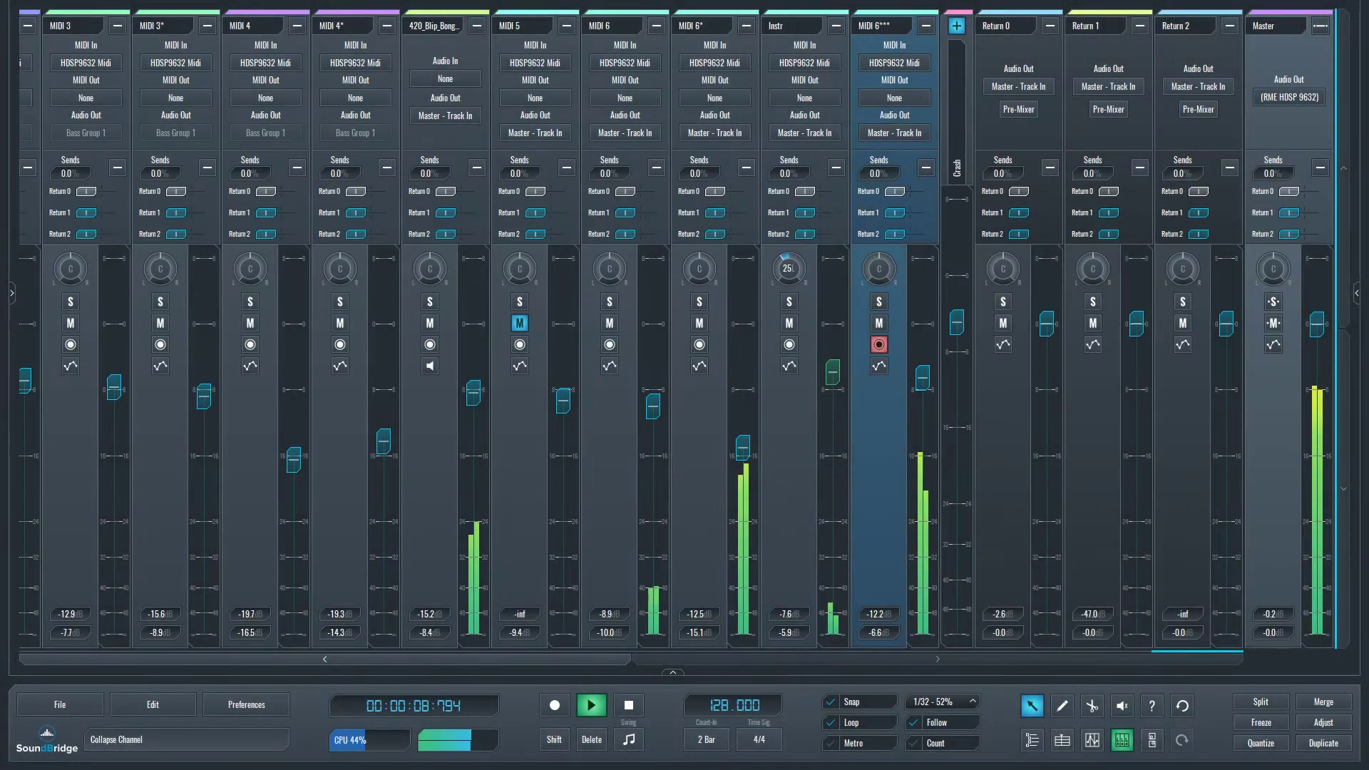
click(1050, 26)
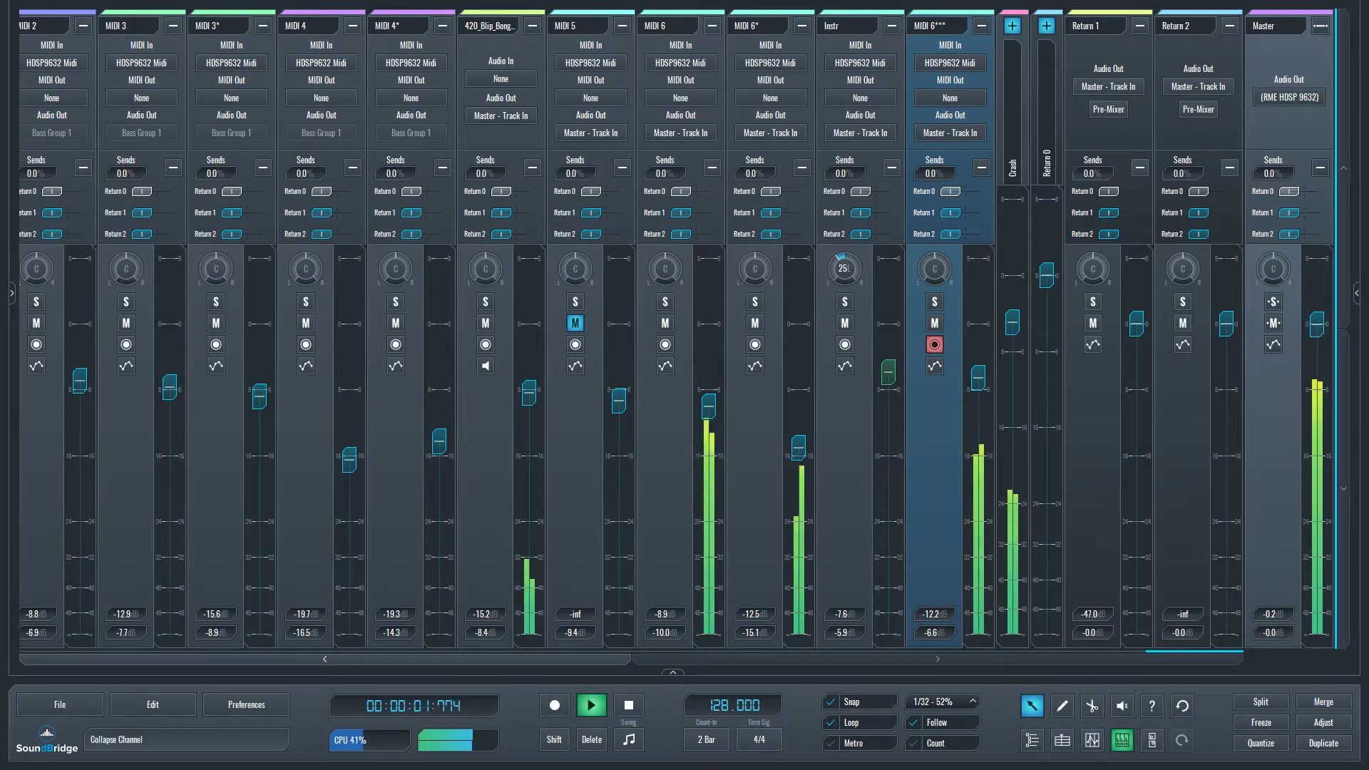
click(891, 25)
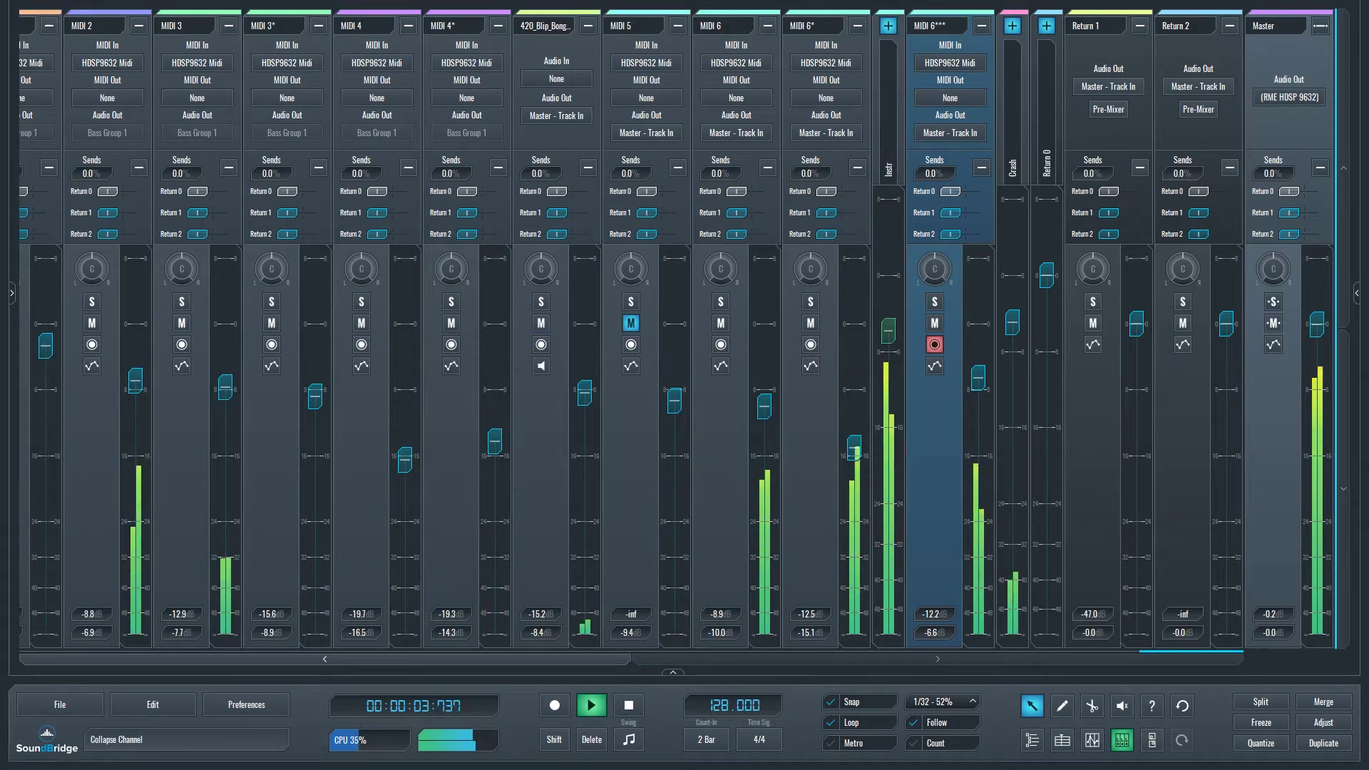
click(588, 26)
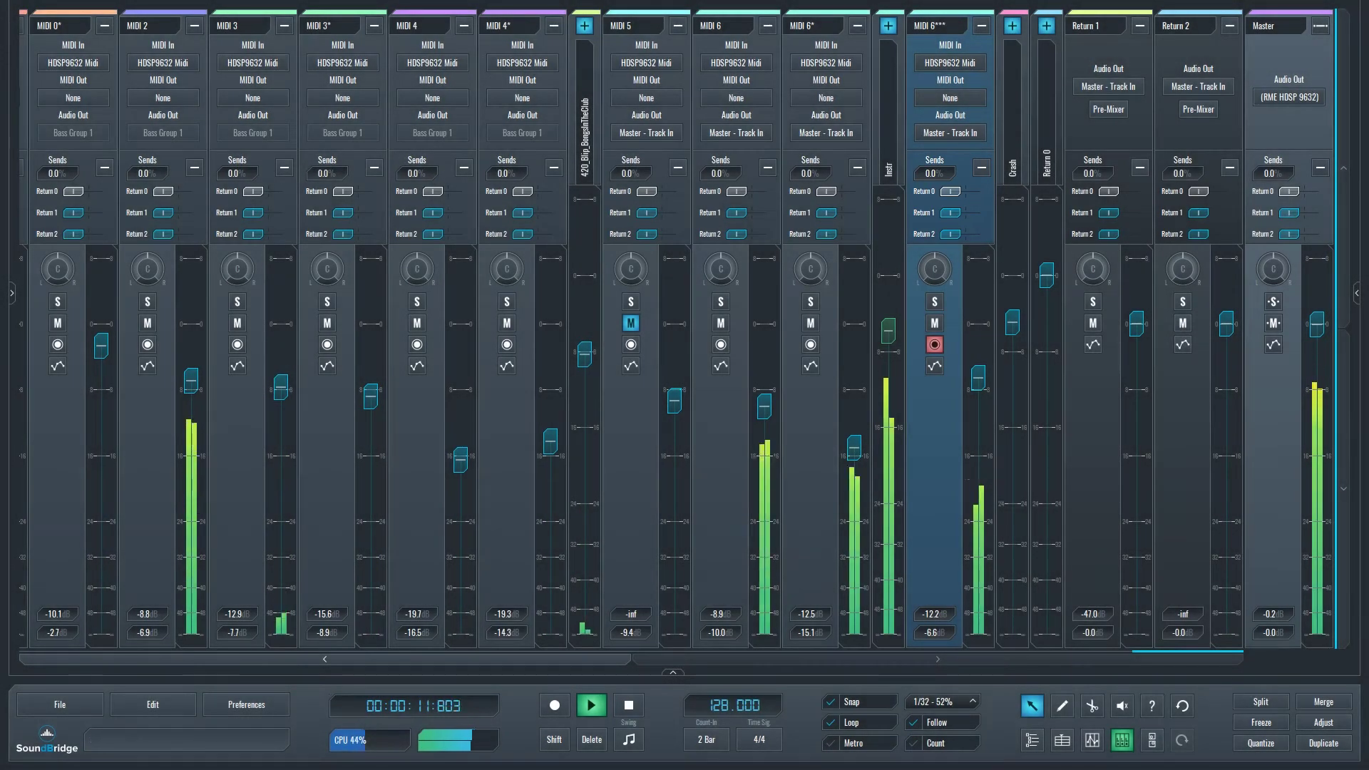
Raise the MIDI 6*** channel's sends to Return 0 and Return 1, with the Return 1 send at 31.0%.
drag(951, 191, 960, 213)
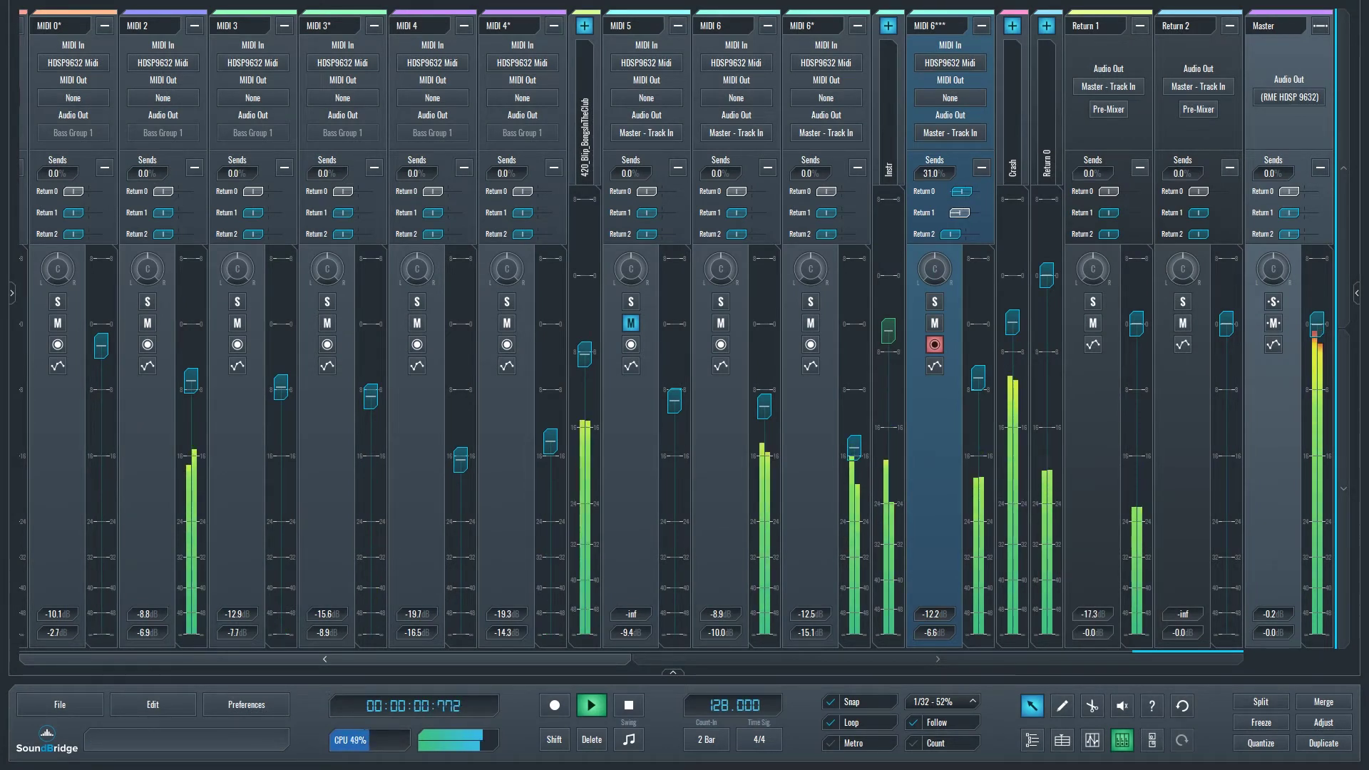
Try soloing and muting the MIDI 6*** channel.
click(935, 301)
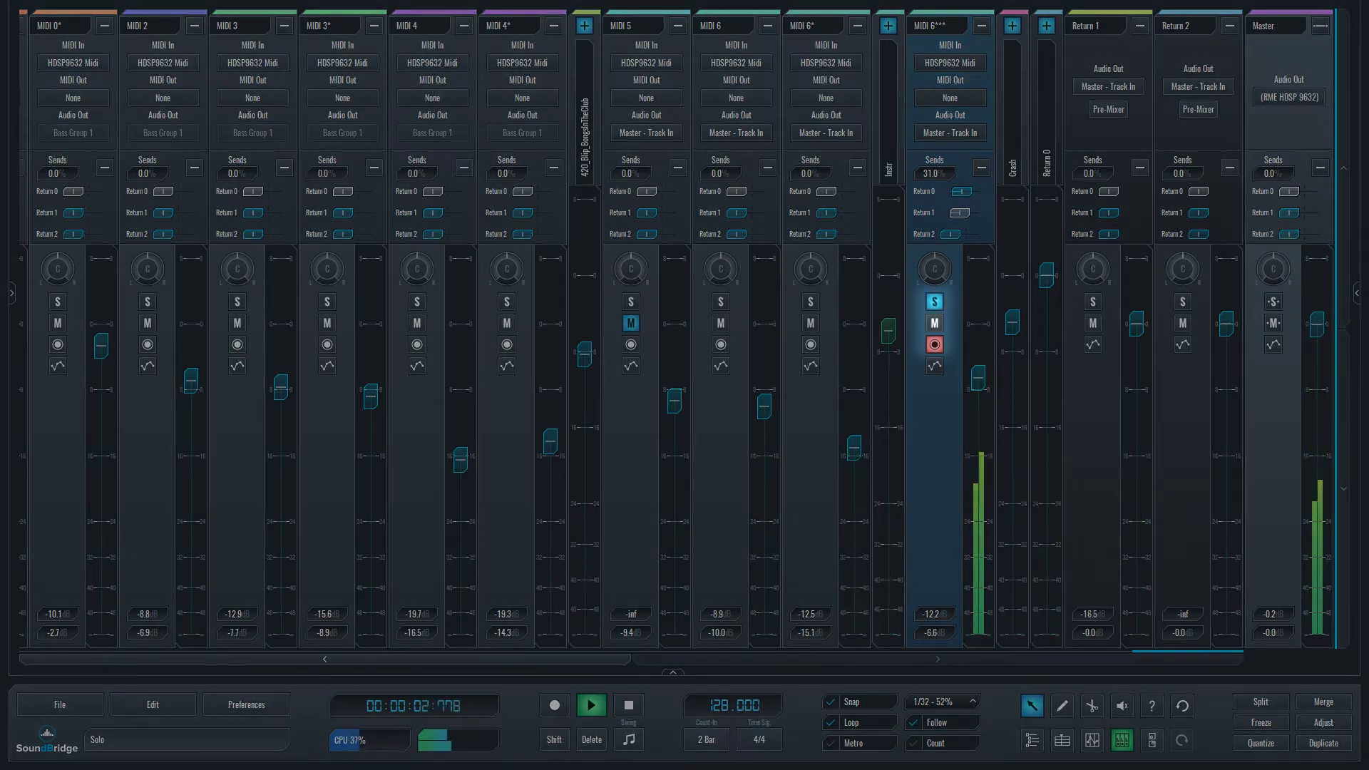
click(935, 301)
click(935, 323)
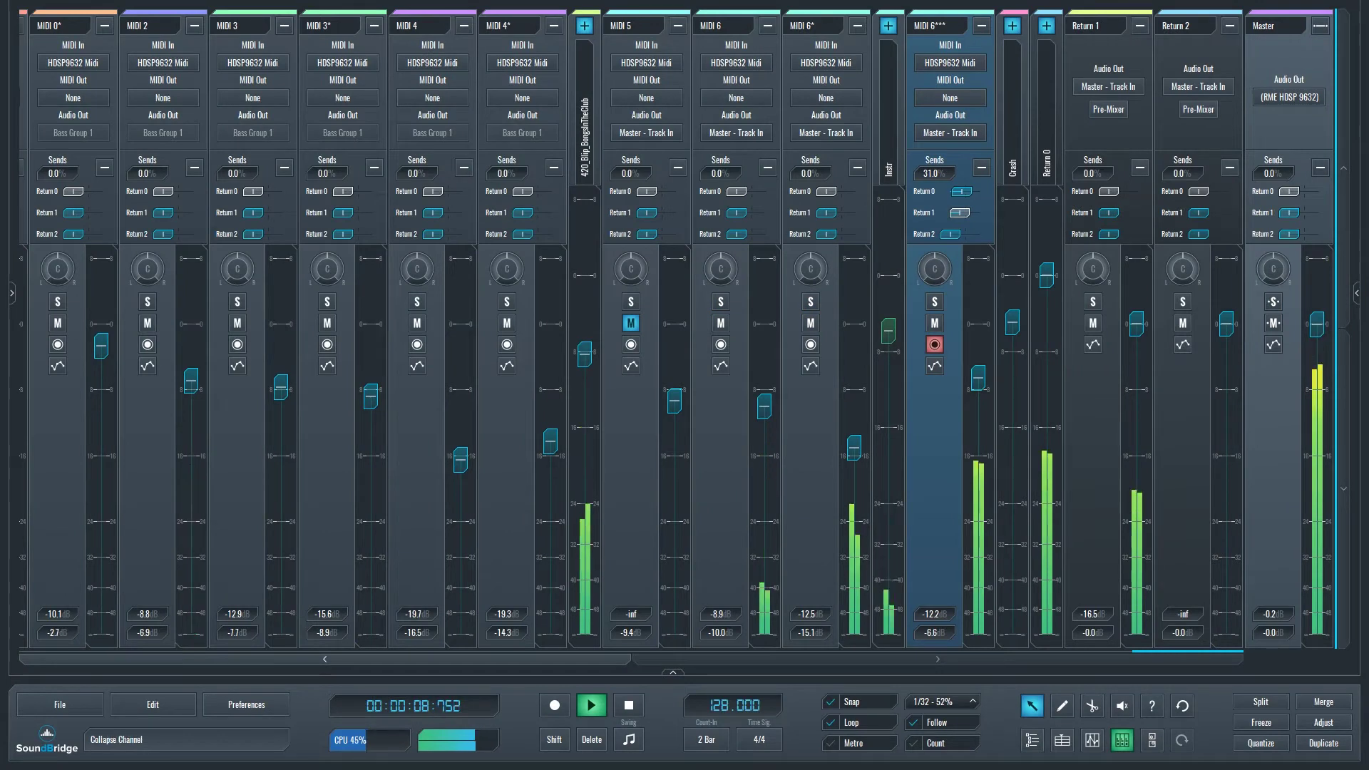
Expand the collapsed Crash channel, try its monitor switch and arm it for recording.
click(1012, 26)
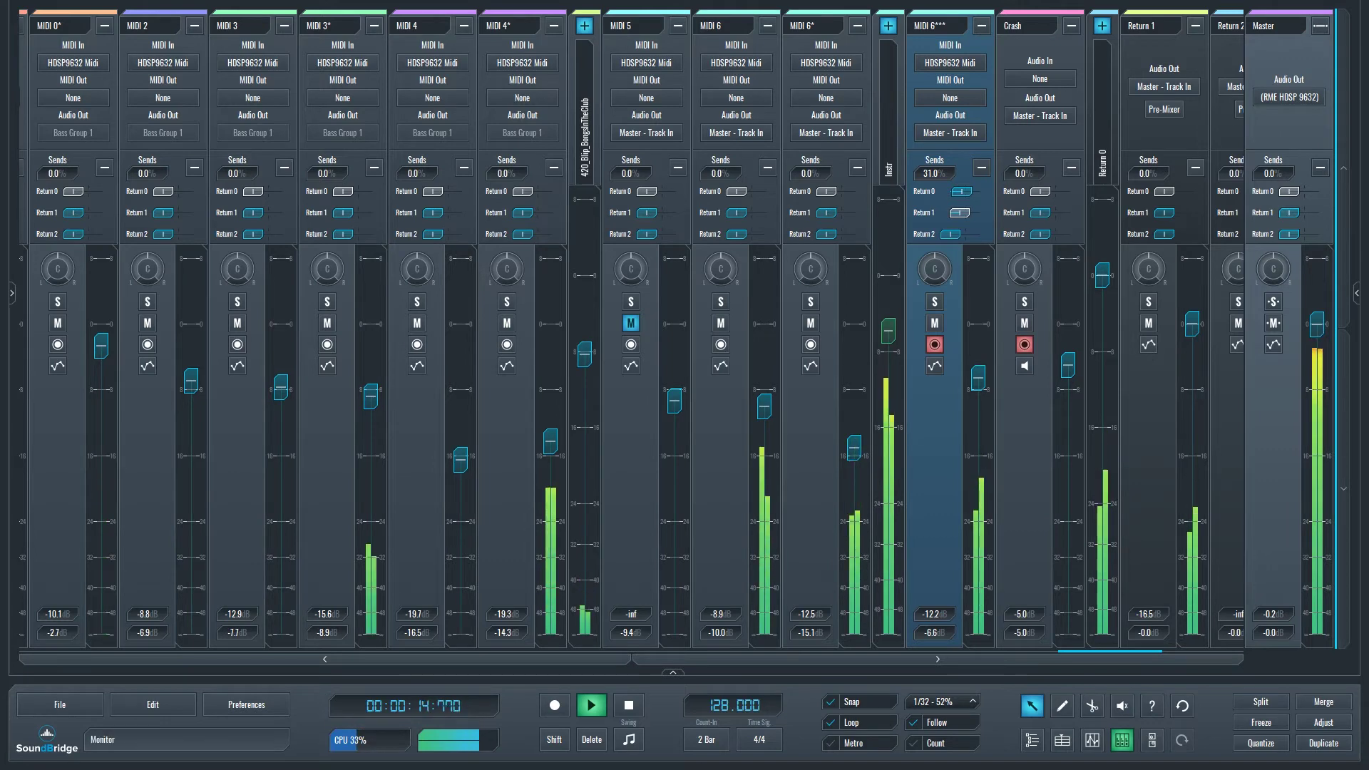
click(1025, 365)
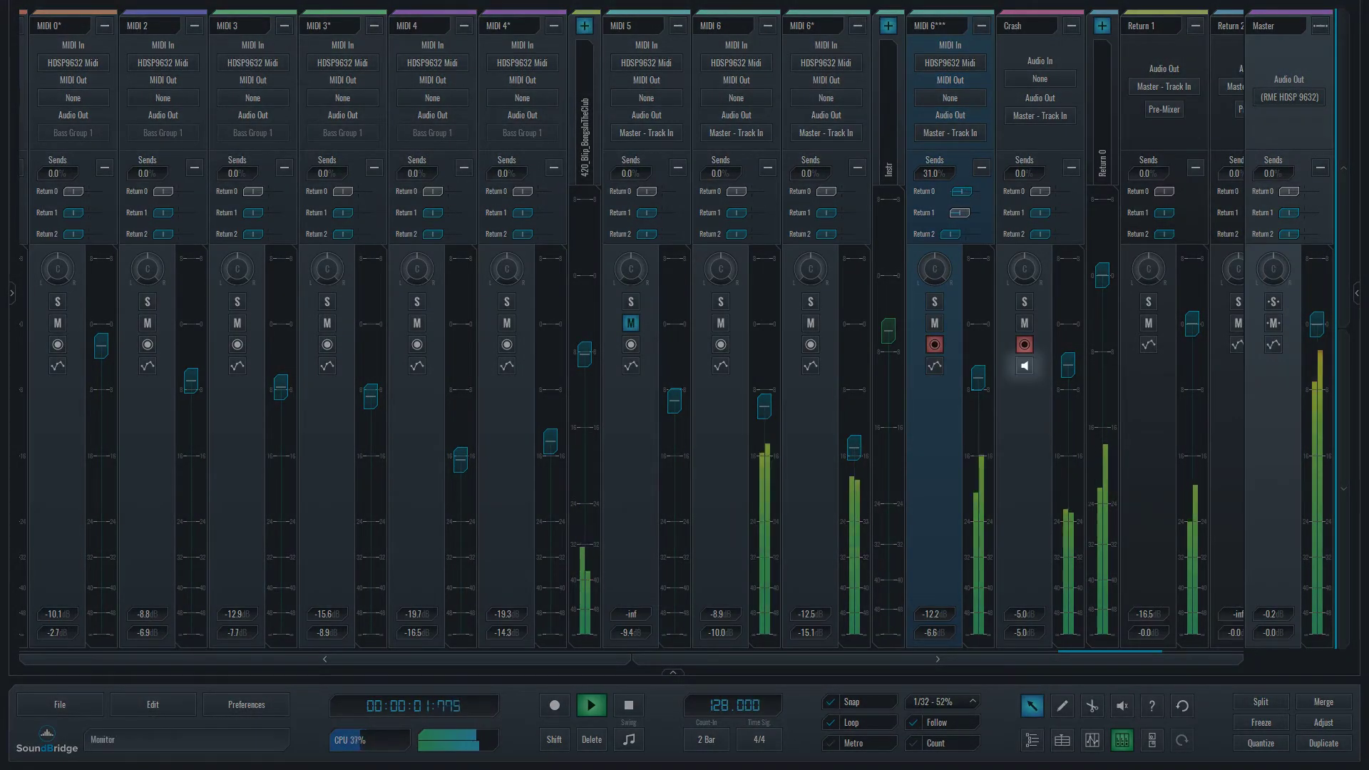
click(1025, 345)
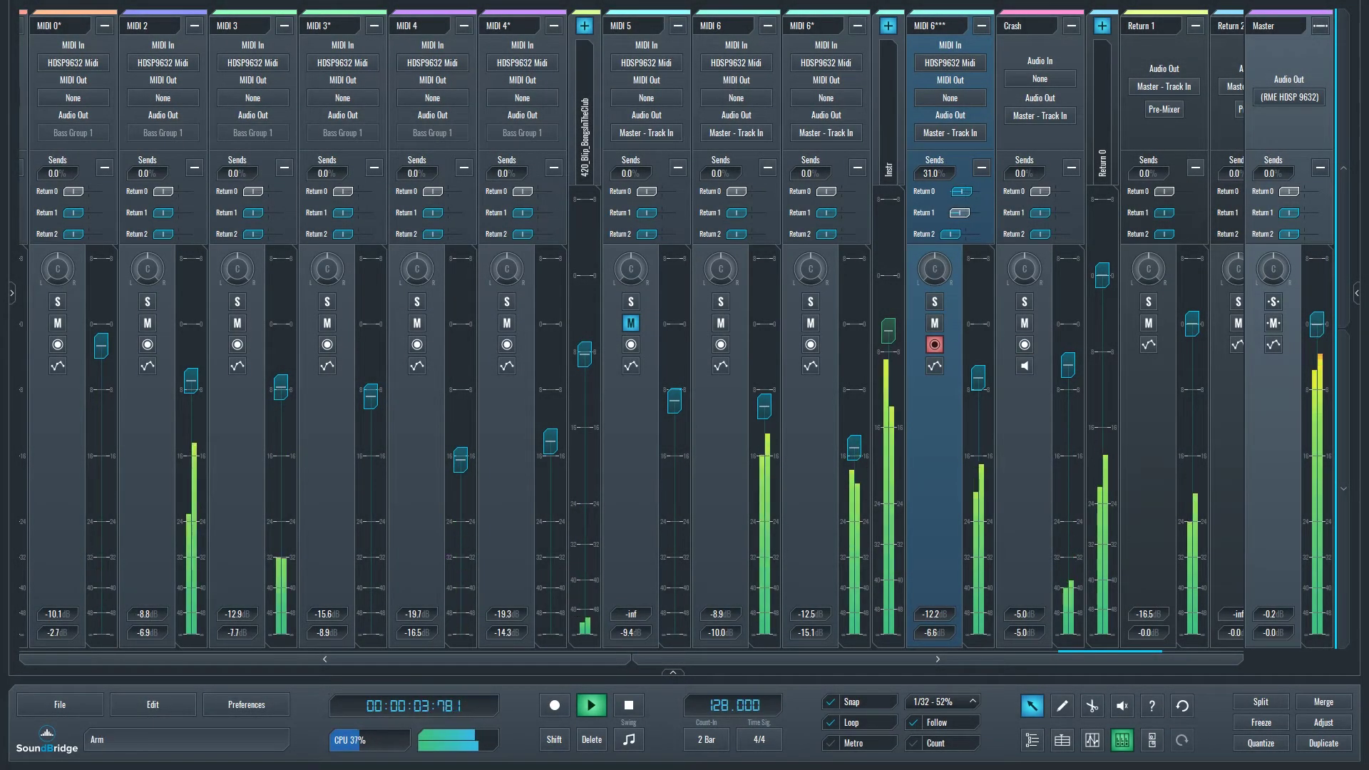
click(1025, 344)
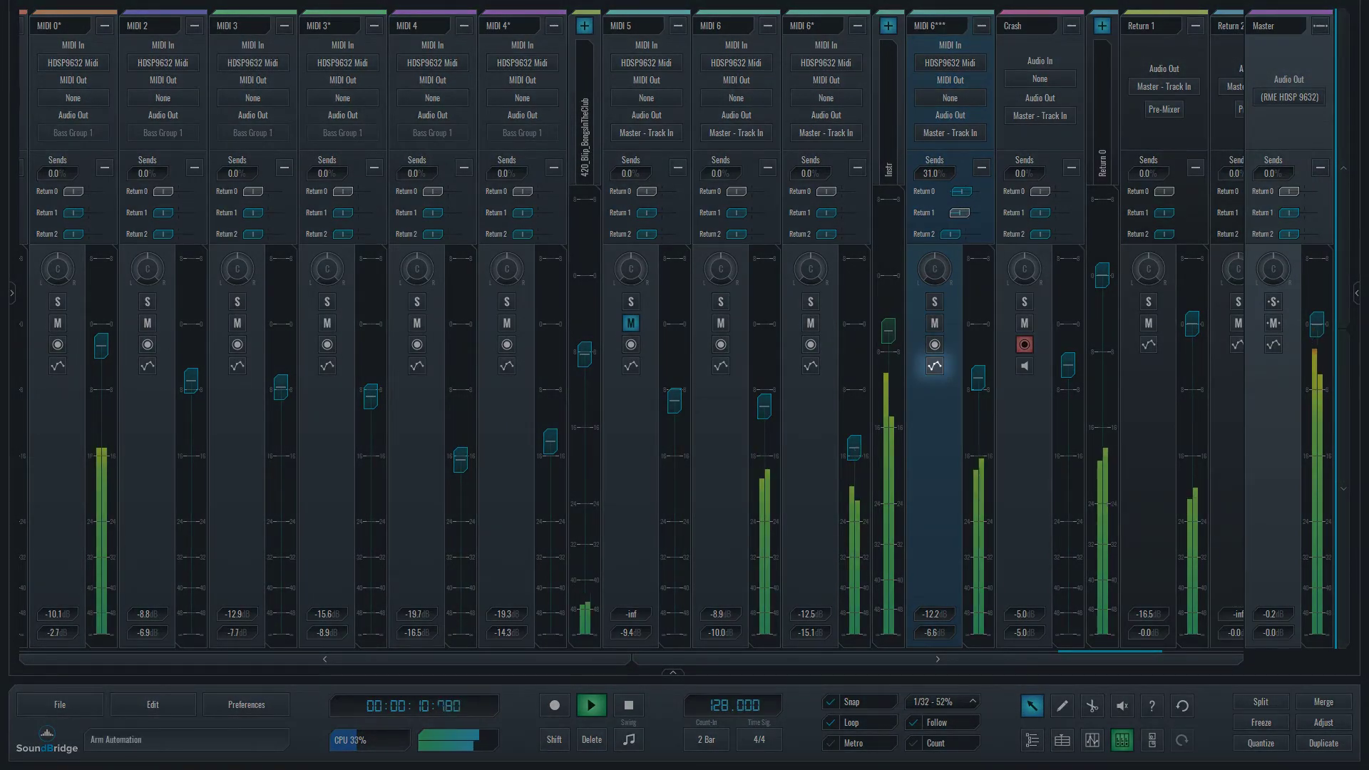
Arm automation on the MIDI 6*** channel.
click(935, 365)
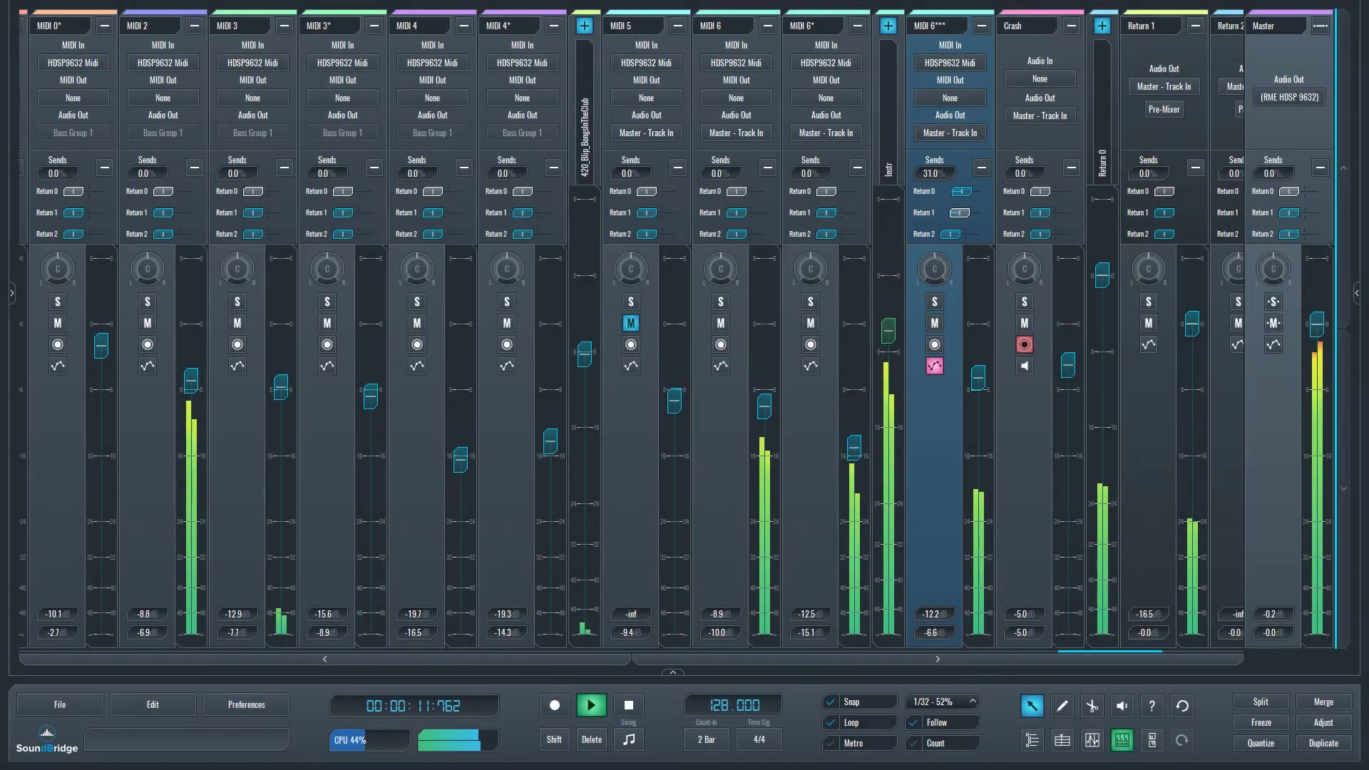
Try arming automation on the MIDI 6* and MIDI 6 channels, and disarm automation on MIDI 6*** as well.
click(811, 366)
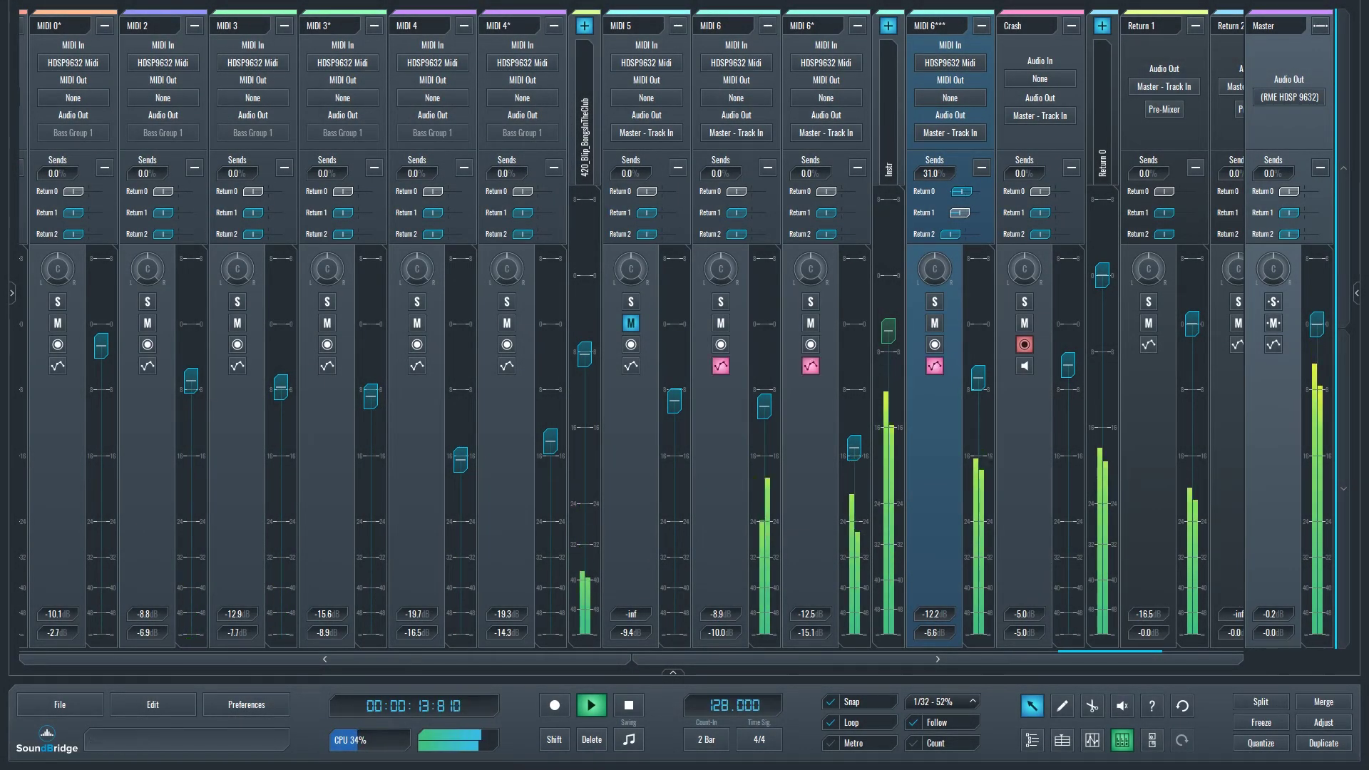
click(721, 366)
click(811, 366)
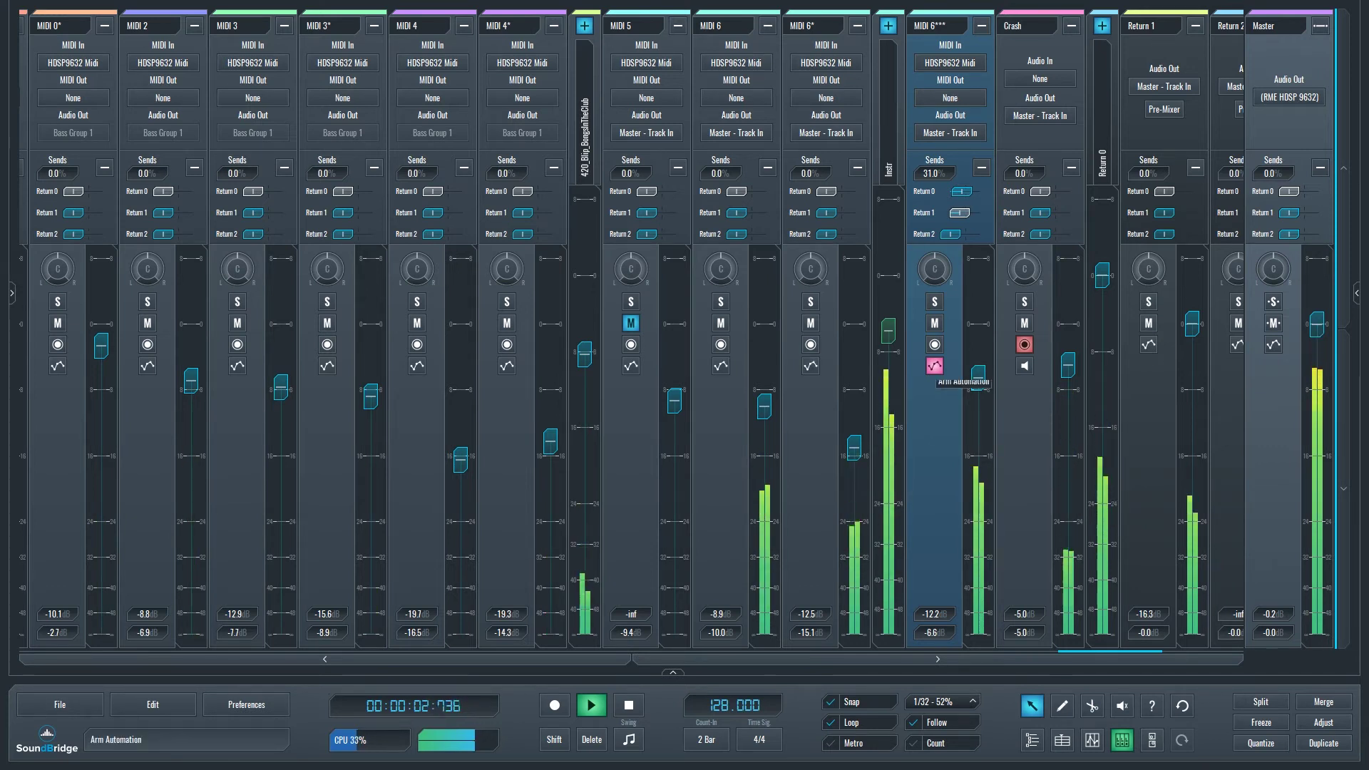
click(935, 366)
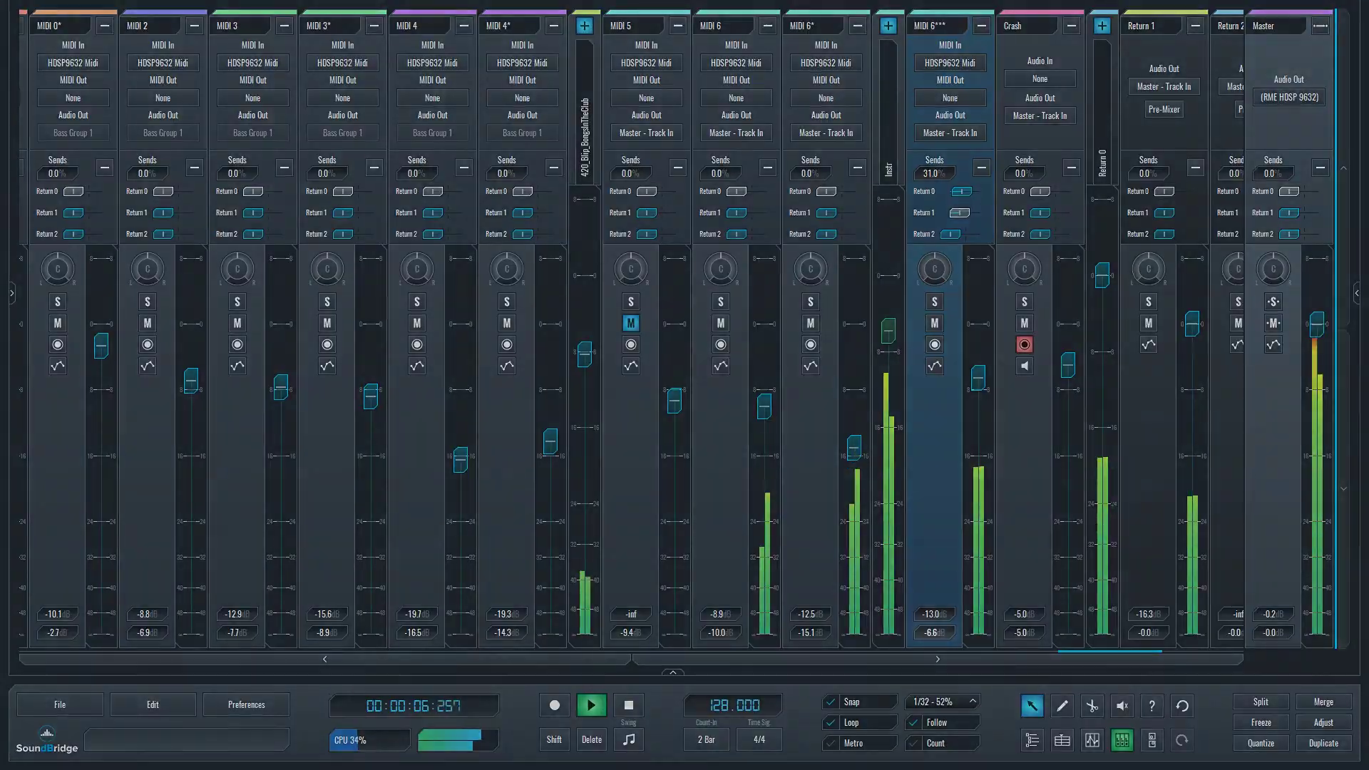
Lower the MIDI 6*** channel's volume to -9.0 dB with the fader, and set it to an exact -5.0 dB.
drag(978, 378, 979, 390)
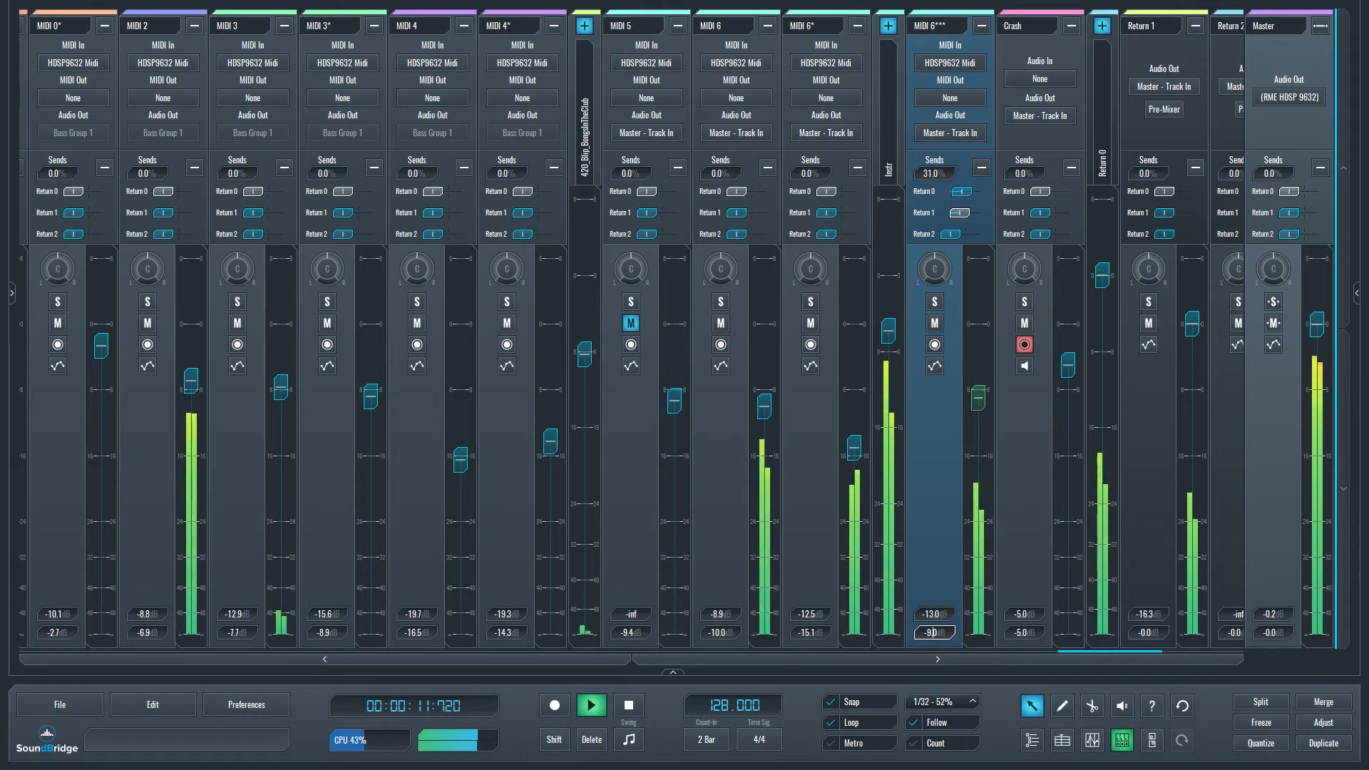
key(BackSpace)
key(BackSpace)
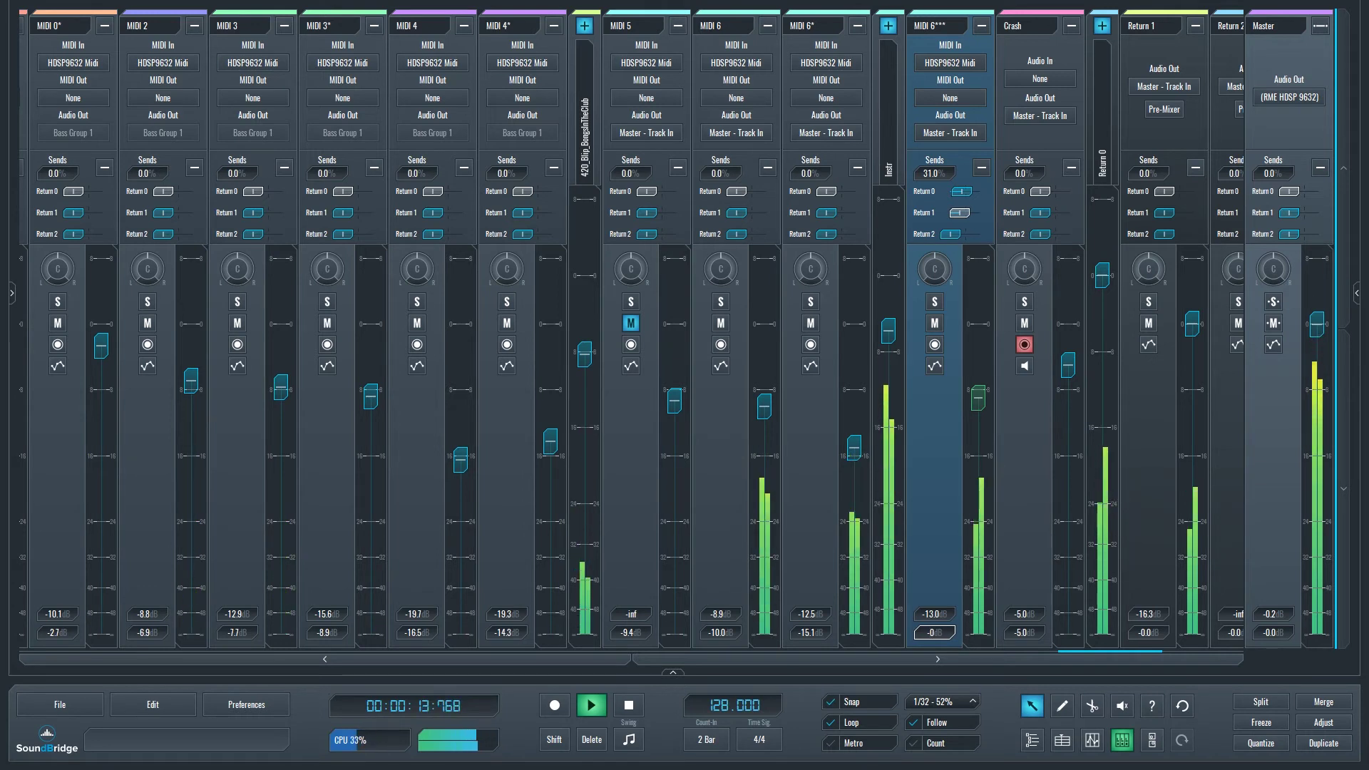
text(5.)
key(Return)
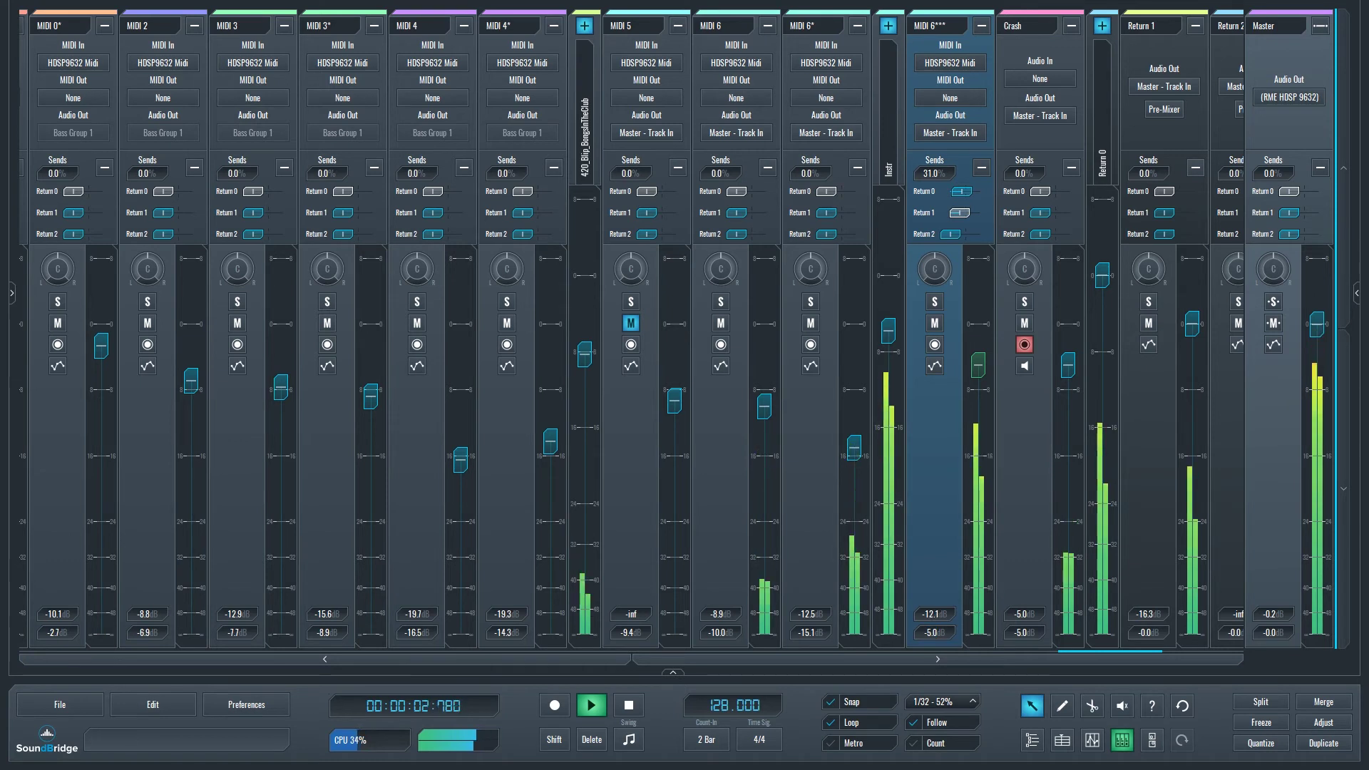
Show the compact mixer below the arrangement and lower the two KSHMR_Hi_Hat channels' volumes to -13.9 dB and -11.6 dB.
key(F3)
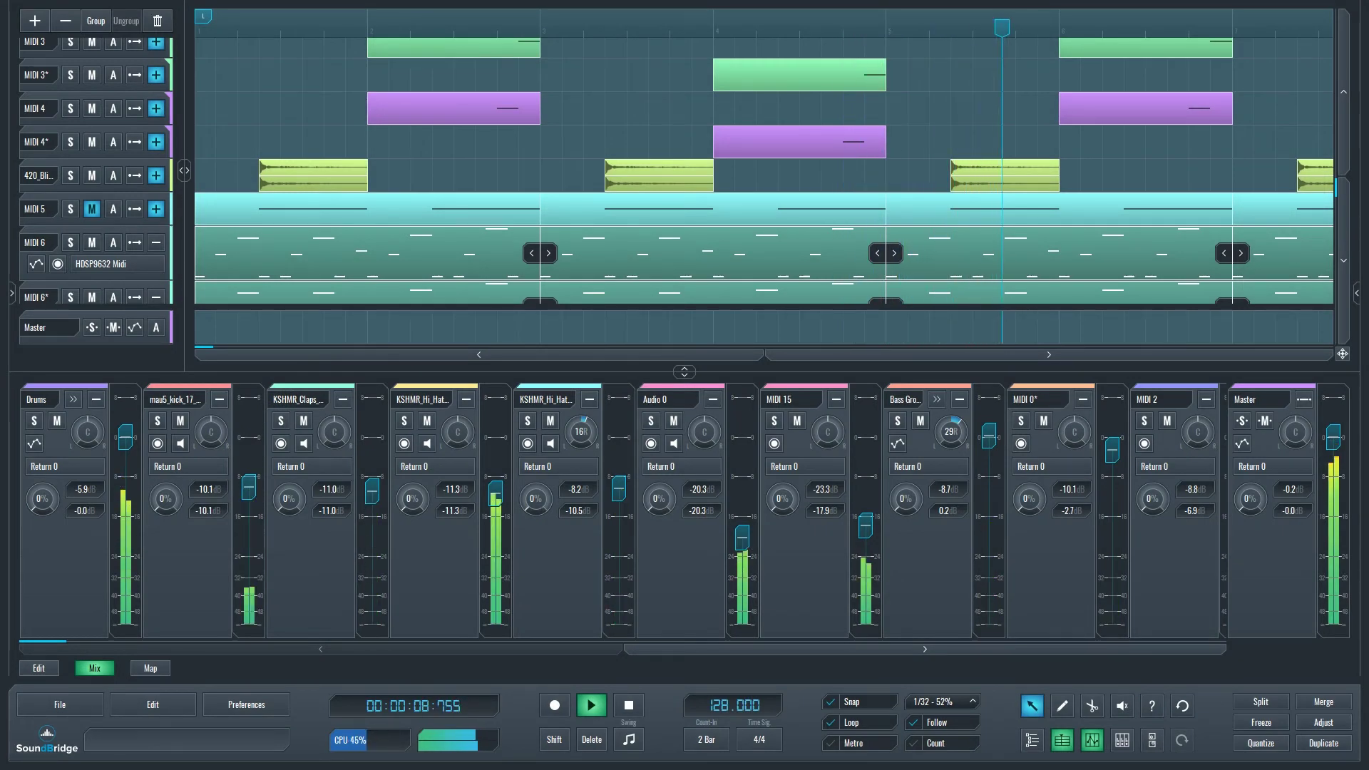
drag(619, 488, 619, 501)
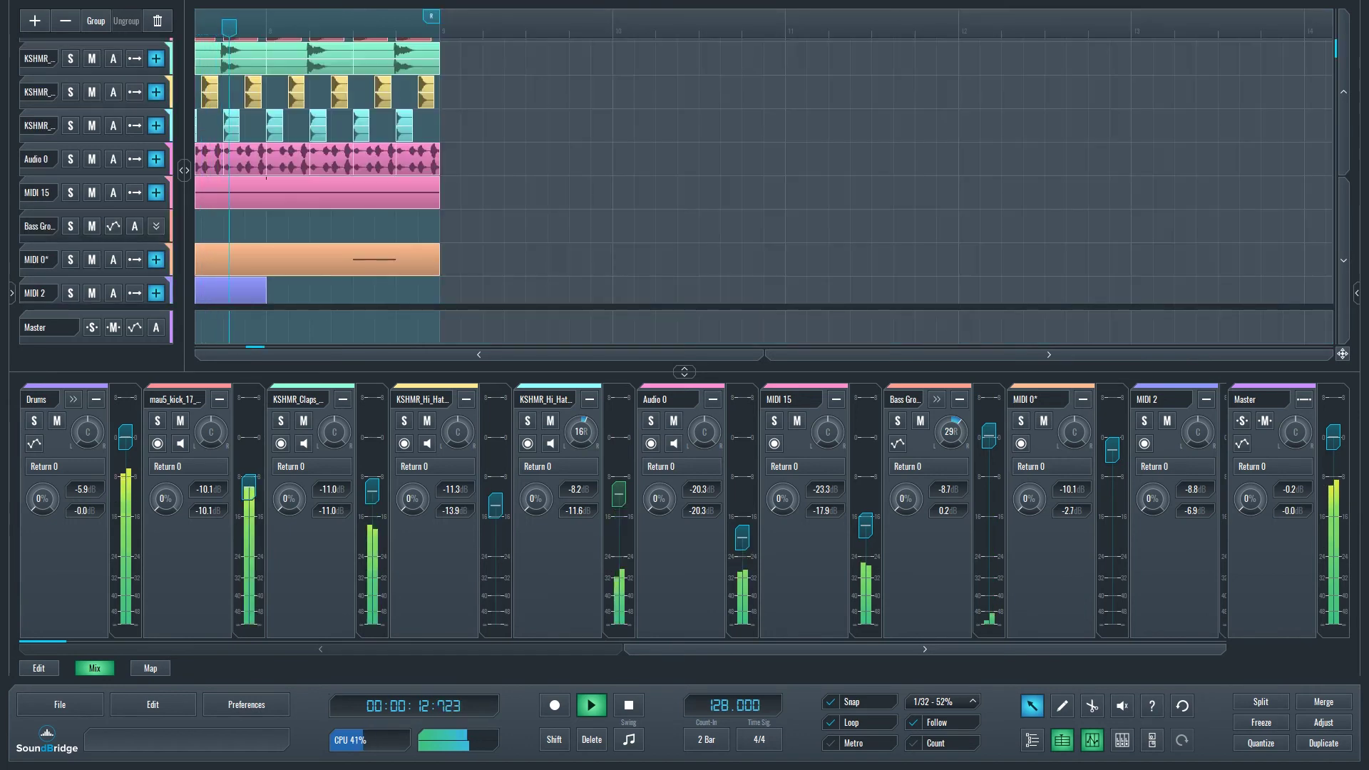
Raise the Audio 0 channel's Return 0 send to 36% and choose Return 1 as its displayed return track.
scroll(763, 172, down, 5)
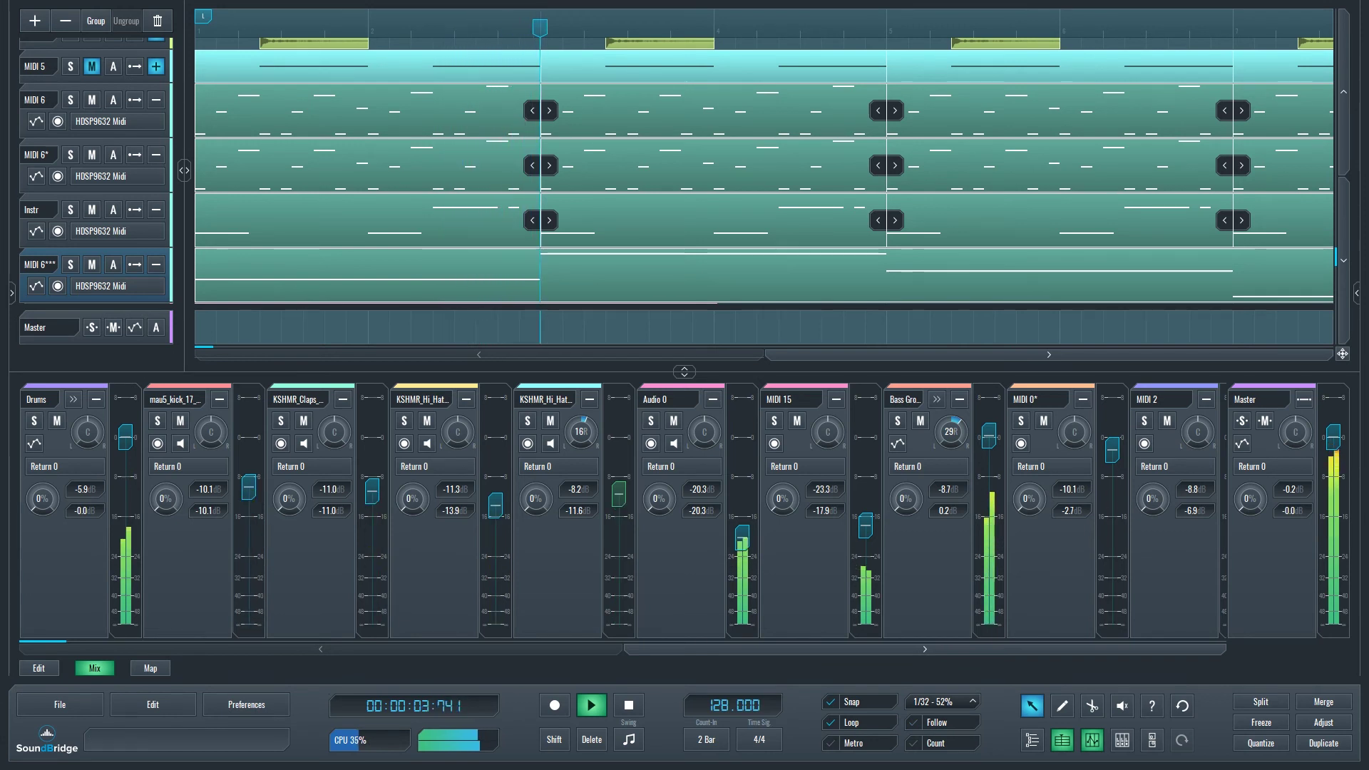
mouse_move(659, 498)
mouse_down()
mouse_move(659, 435)
mouse_move(659, 485)
mouse_move(659, 442)
mouse_move(659, 474)
mouse_up()
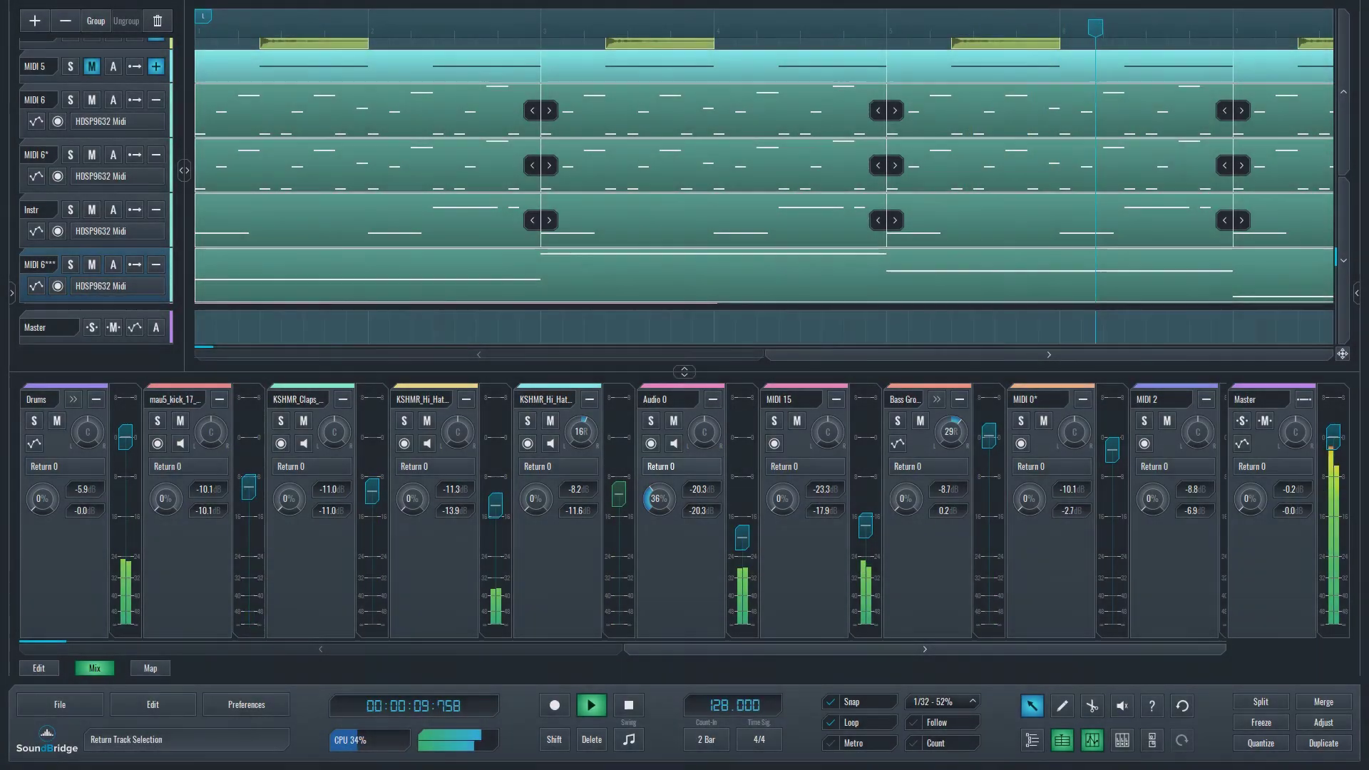
click(682, 466)
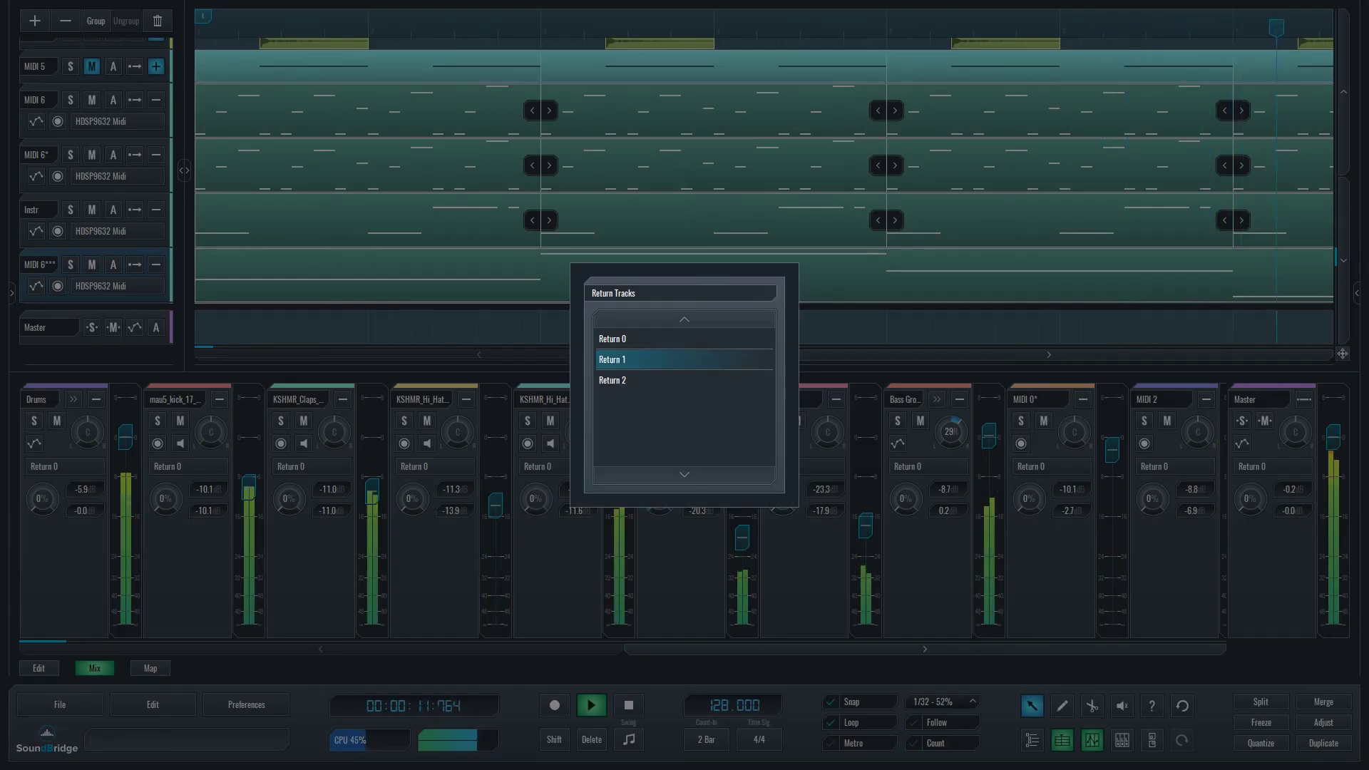
click(612, 359)
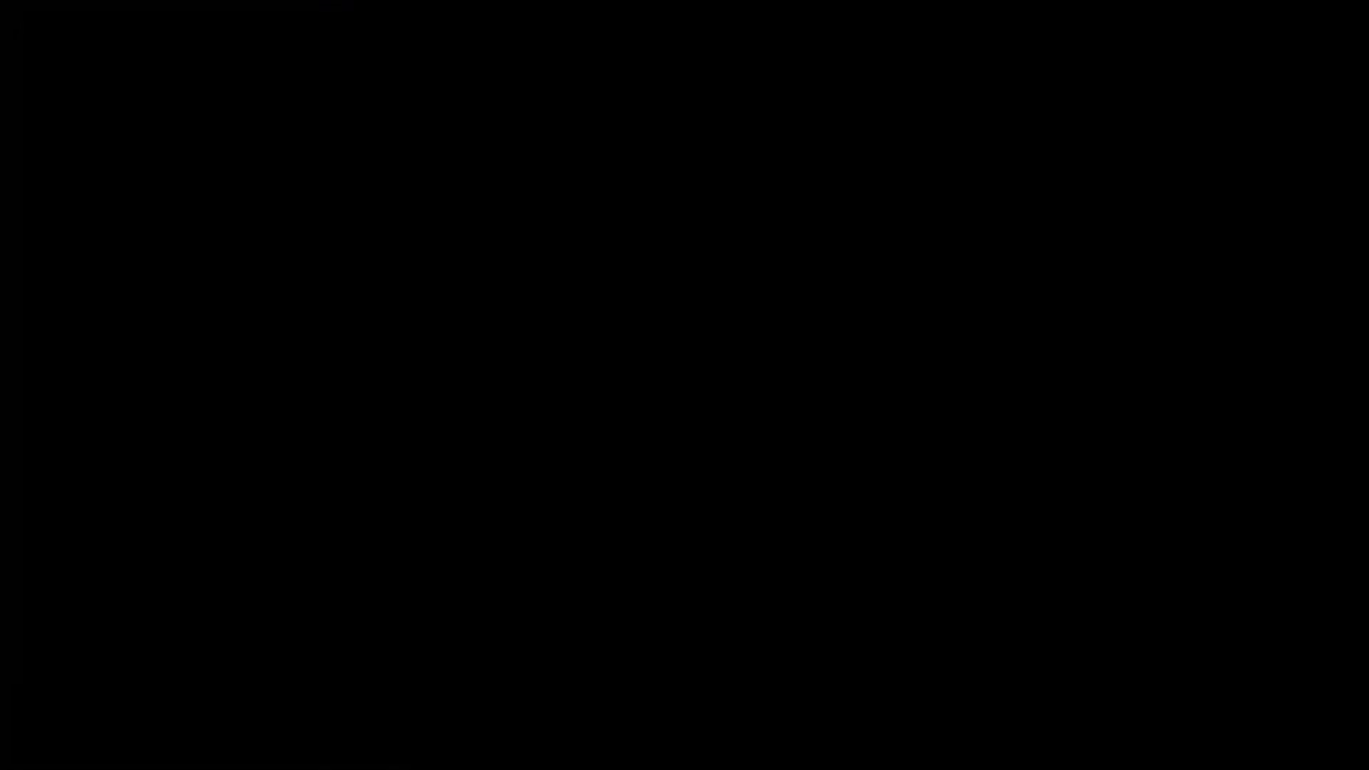